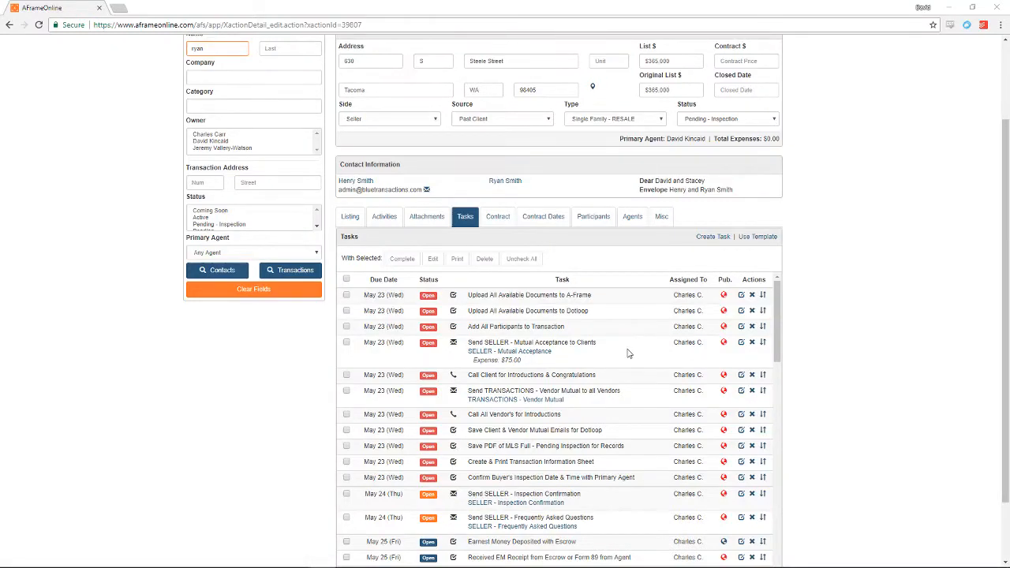
- Open the SELLER - Mutual Acceptance email from the transaction's tasks and select the client's listed e-mail address as the recipient
scroll(641, 406, "down", 4)
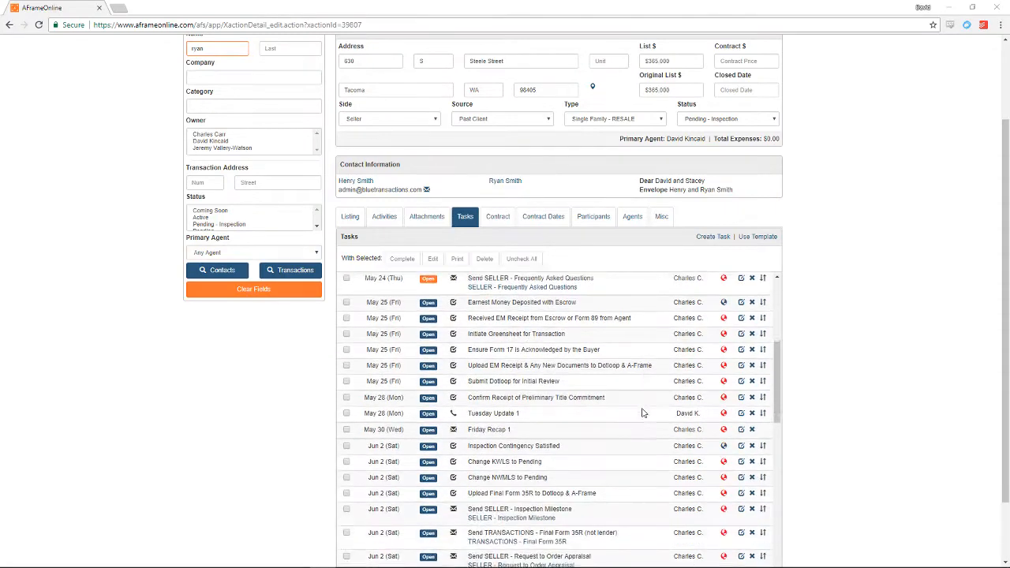
scroll(642, 411, "down", 3)
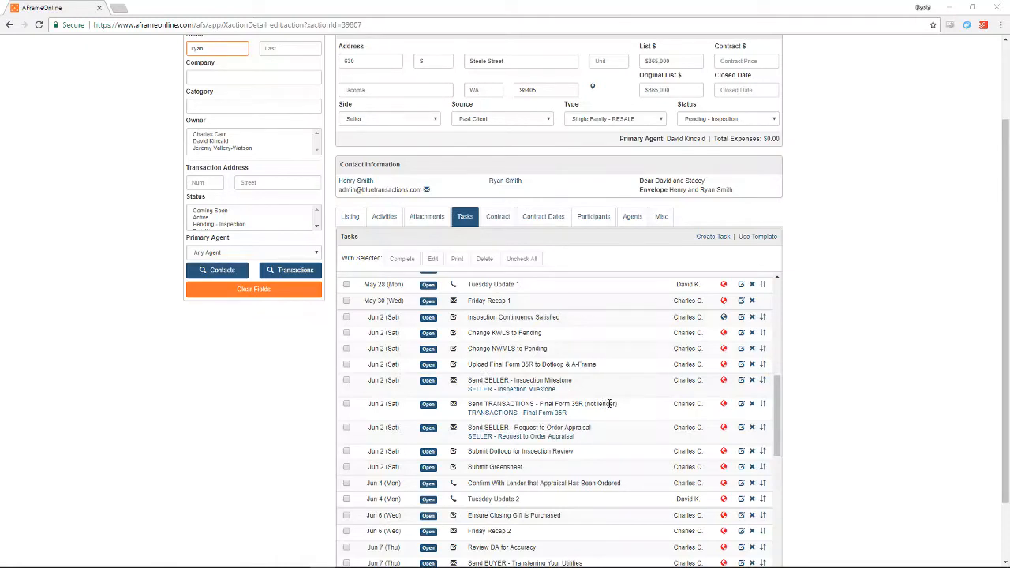
scroll(617, 392, "up", 3)
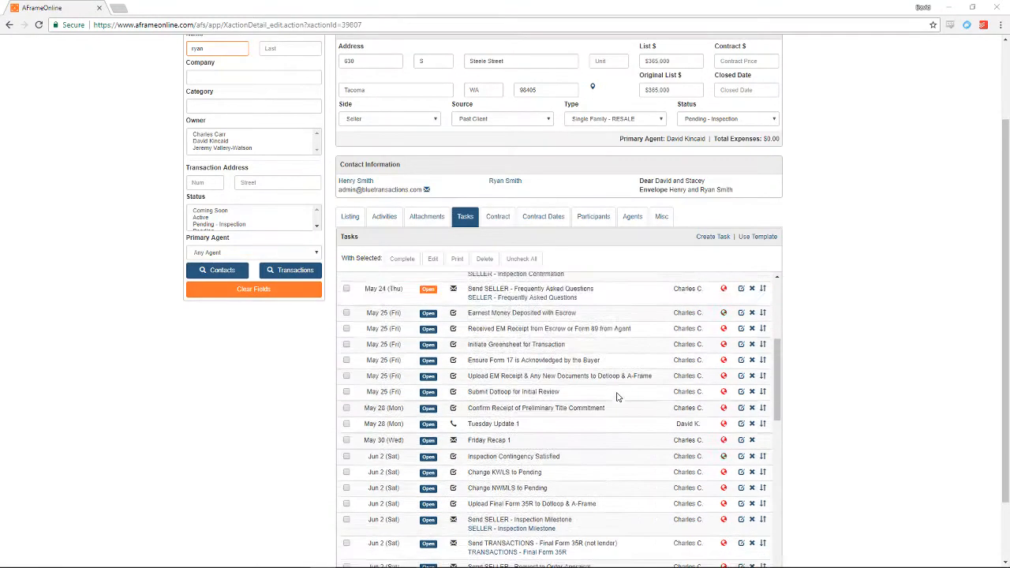
scroll(618, 392, "up", 5)
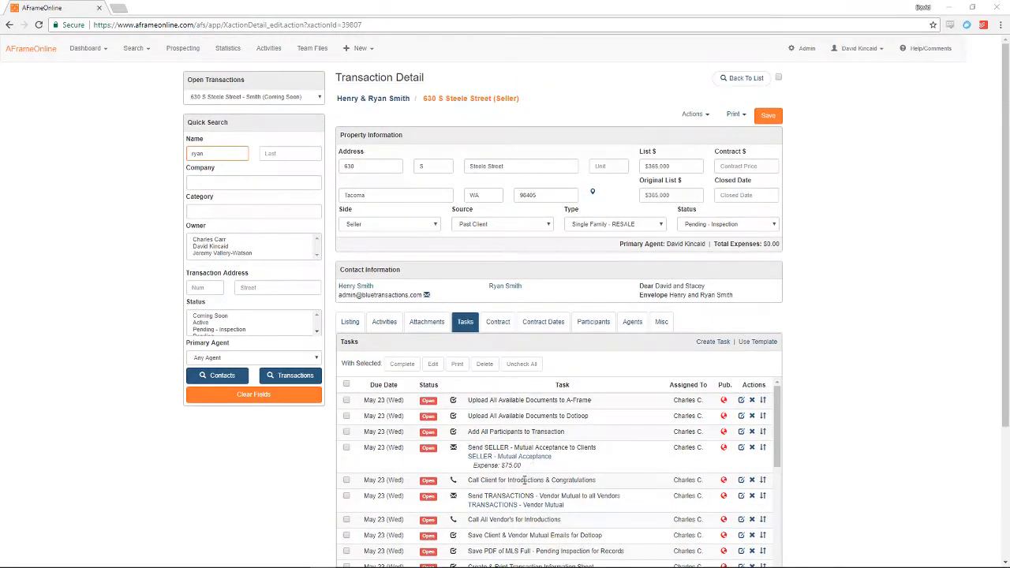
left_click(535, 458)
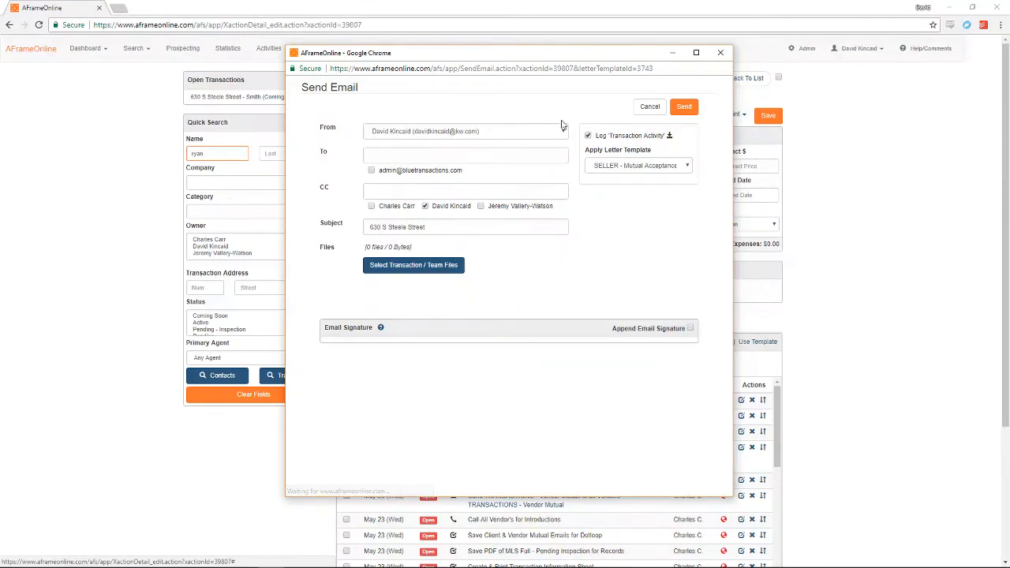
left_click(420, 172)
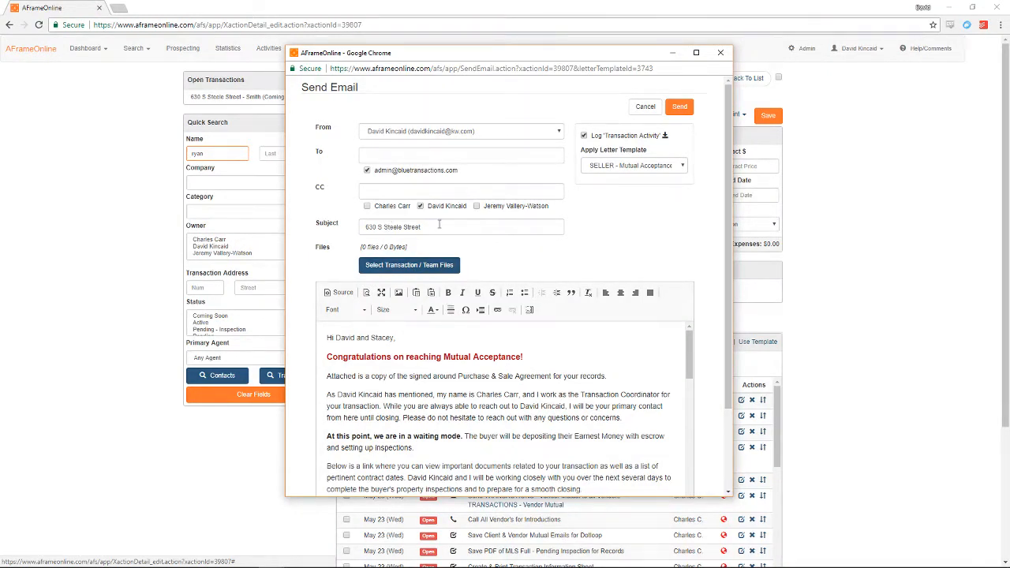
- Replace the email's subject with "Mutual Acceptance!"
left_click(473, 226)
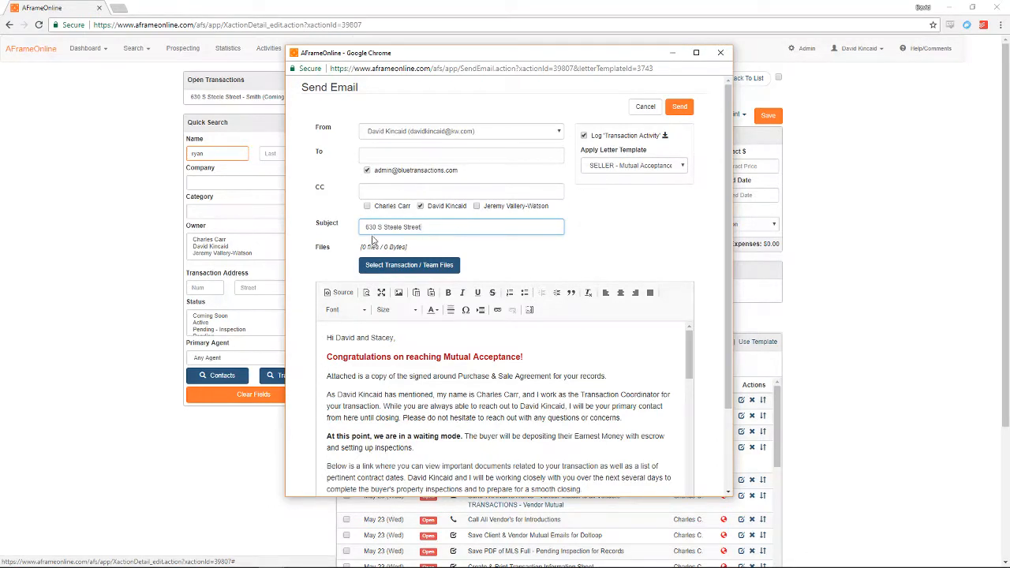
left_click_drag(365, 227, 557, 258)
type("Mutual Acceptance!")
- Attach Blue Pencil Icon Lesson Plan.pdf from the transaction's contract files to the email
left_click(368, 268)
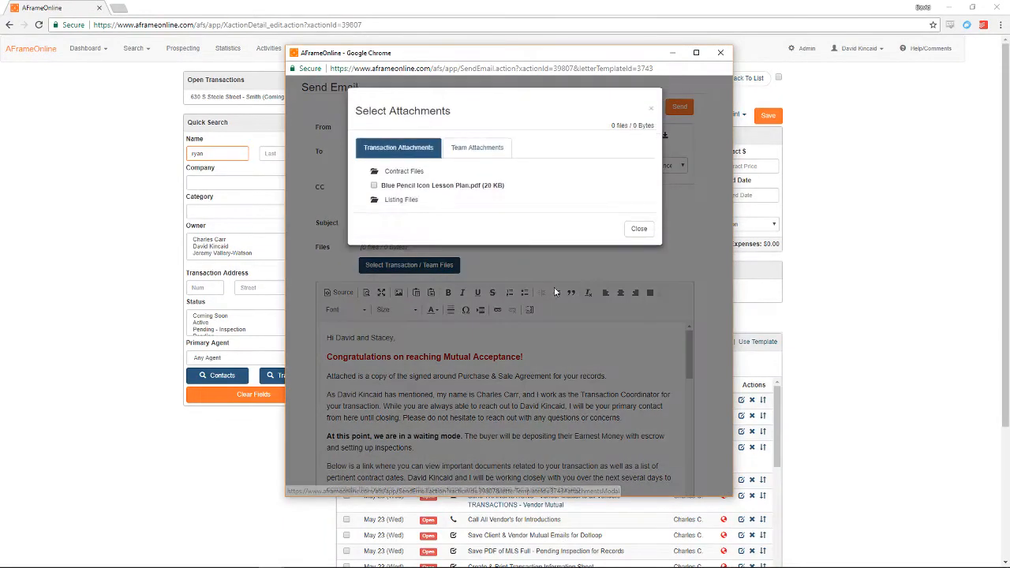
left_click(477, 154)
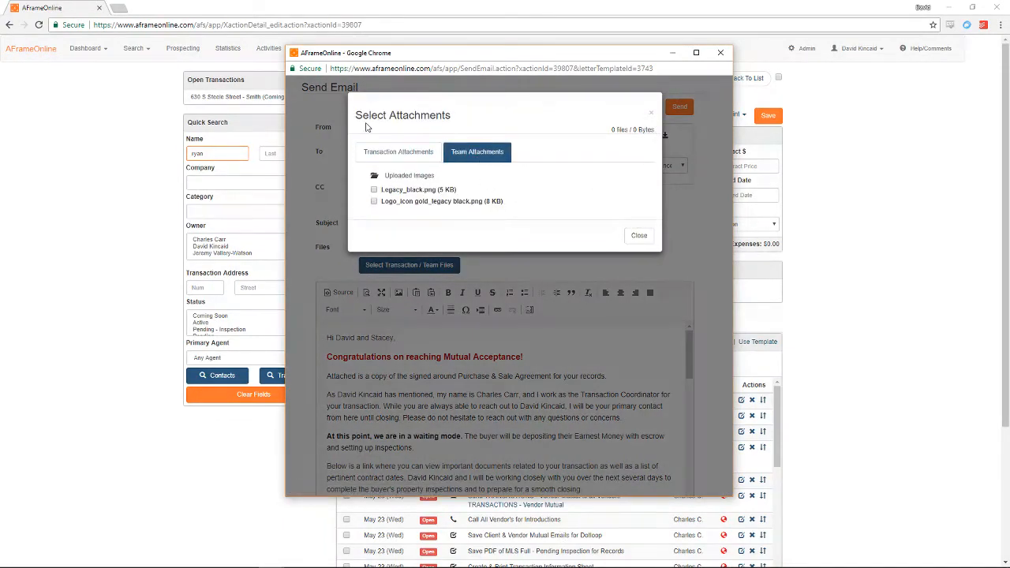
left_click(398, 153)
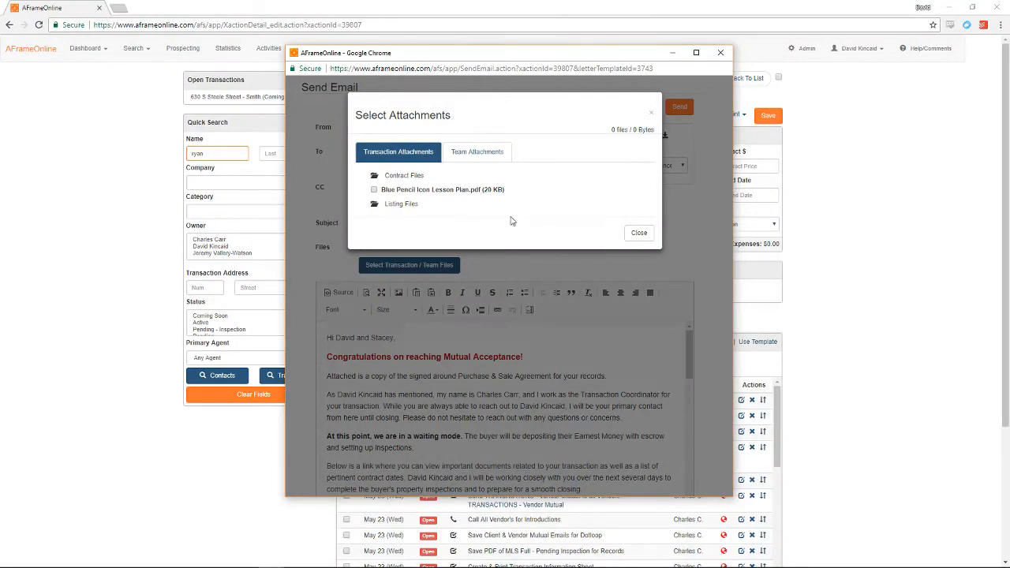
left_click(374, 190)
left_click(639, 232)
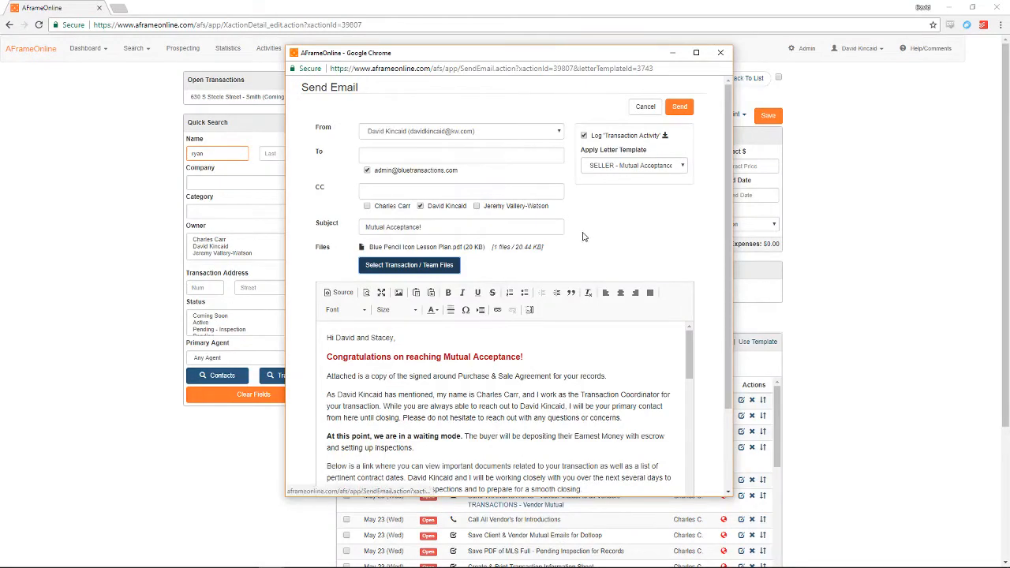
- Remove Blue Pencil Icon Lesson Plan.pdf from the email's attachments and attach it again
left_click(443, 266)
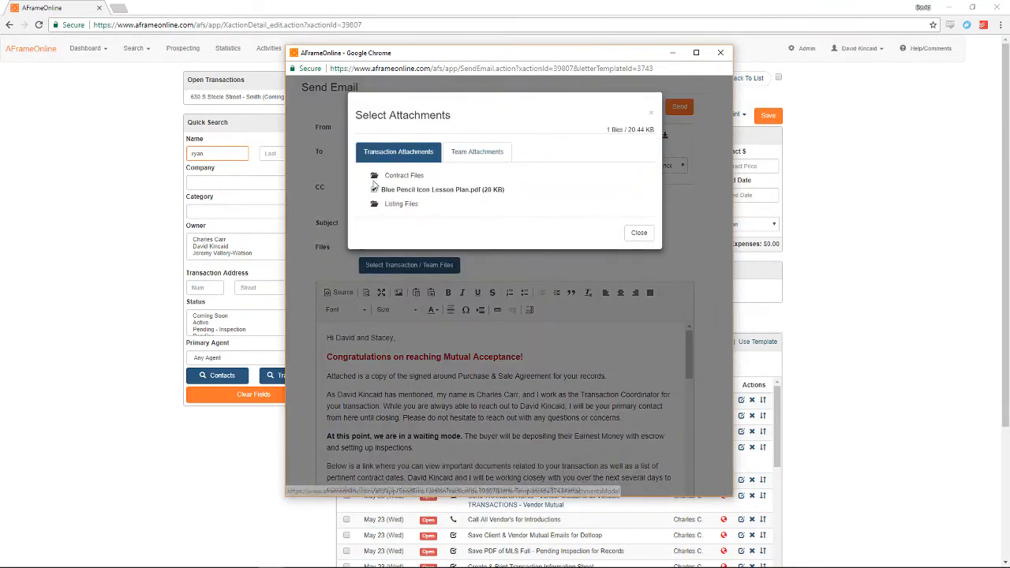
left_click(639, 234)
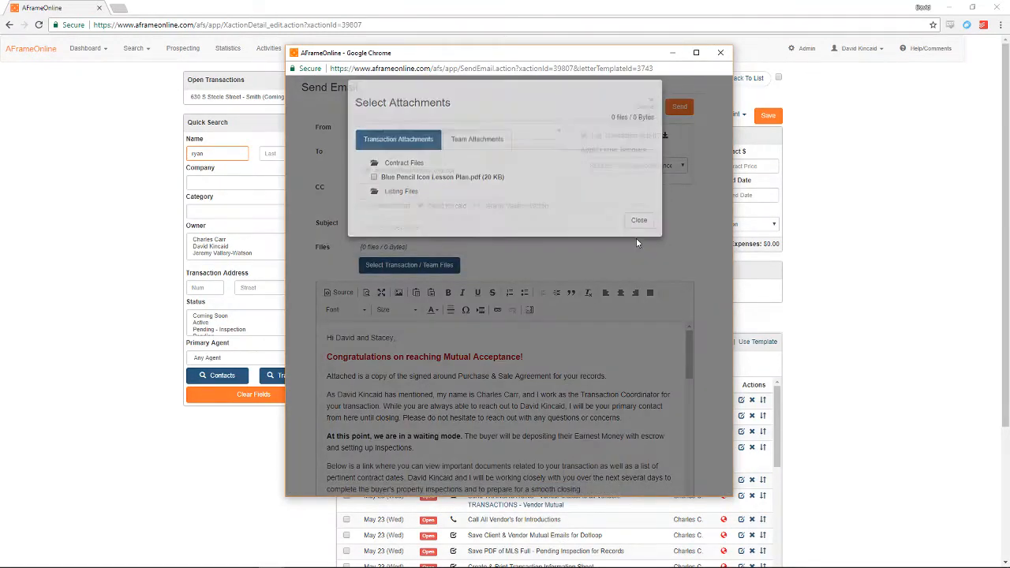
left_click(427, 267)
left_click(373, 190)
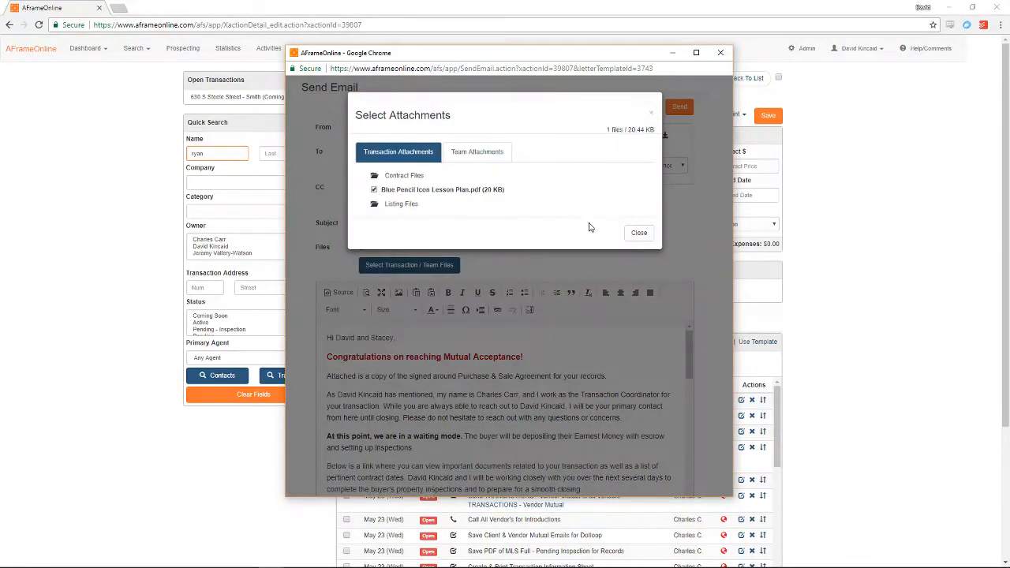
left_click(638, 232)
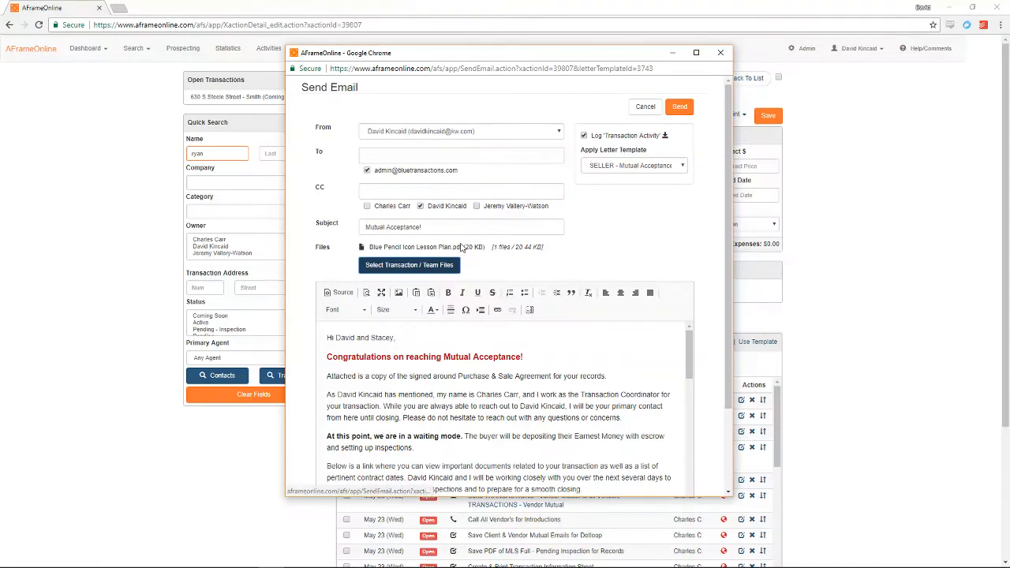
- Delete the agent's surname from the "has mentioned" sentence in the email body
scroll(631, 235, "down", 1)
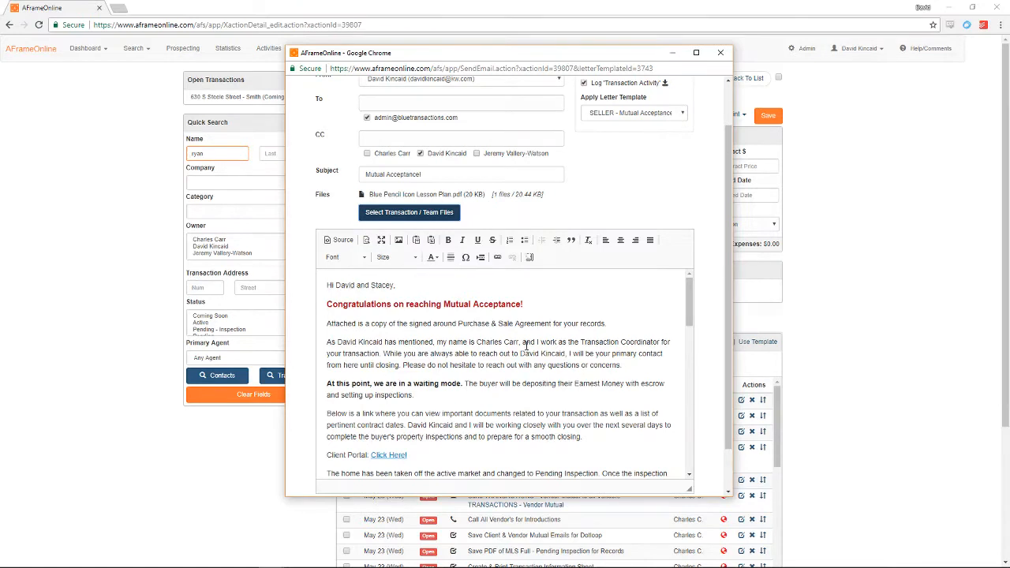
left_click(385, 343)
key("BackSpace")
key("BackSpace")
key("BackSpace")
key("BackSpace")
key("BackSpace")
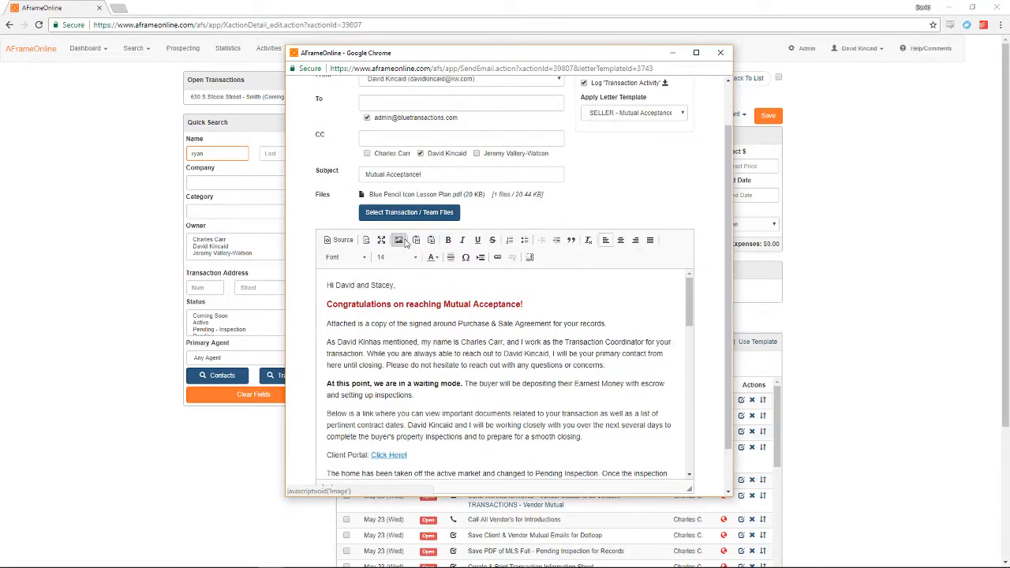
key("BackSpace")
key("BackSpace")
key("BackSpace")
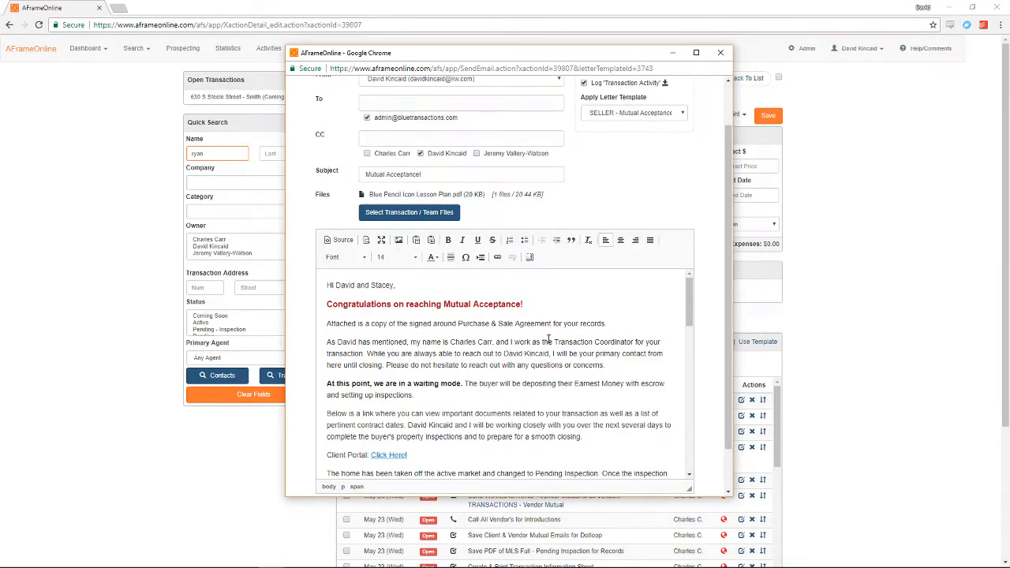
- Open the Client Portal link from the email body in a new browser tab and switch to it
scroll(639, 357, "down", 5)
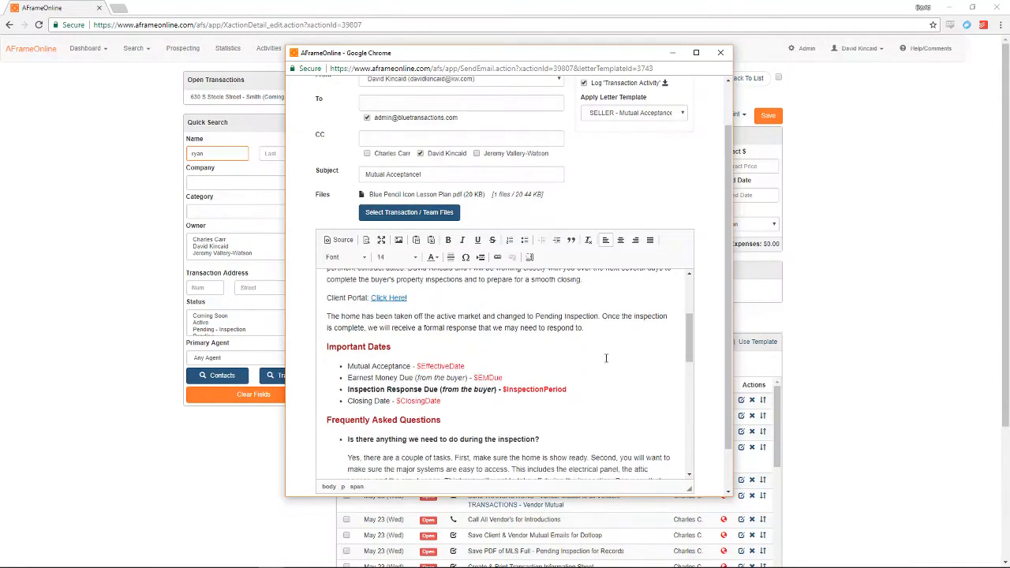
scroll(658, 337, "up", 3)
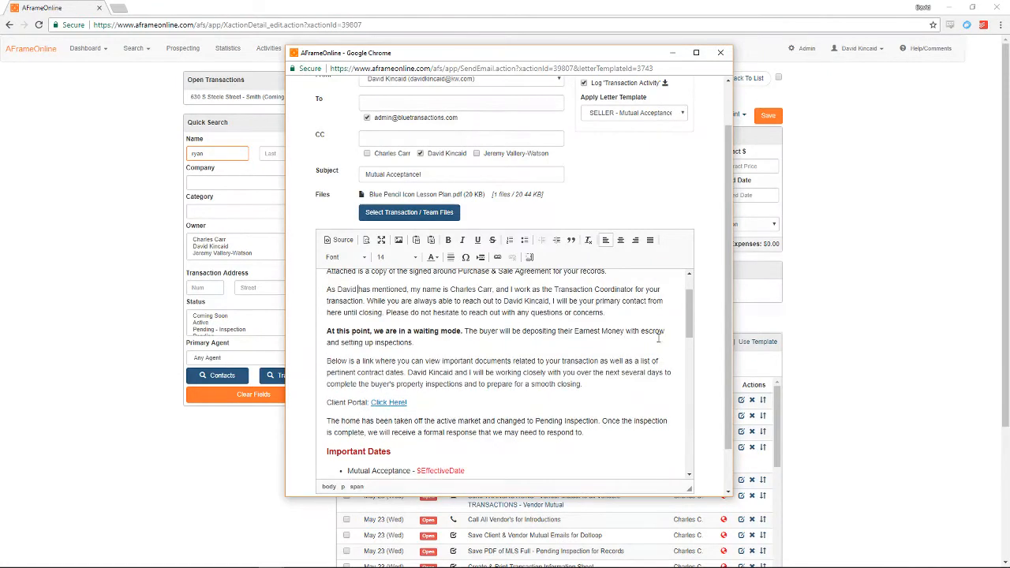
right_click(383, 403)
left_click(432, 214)
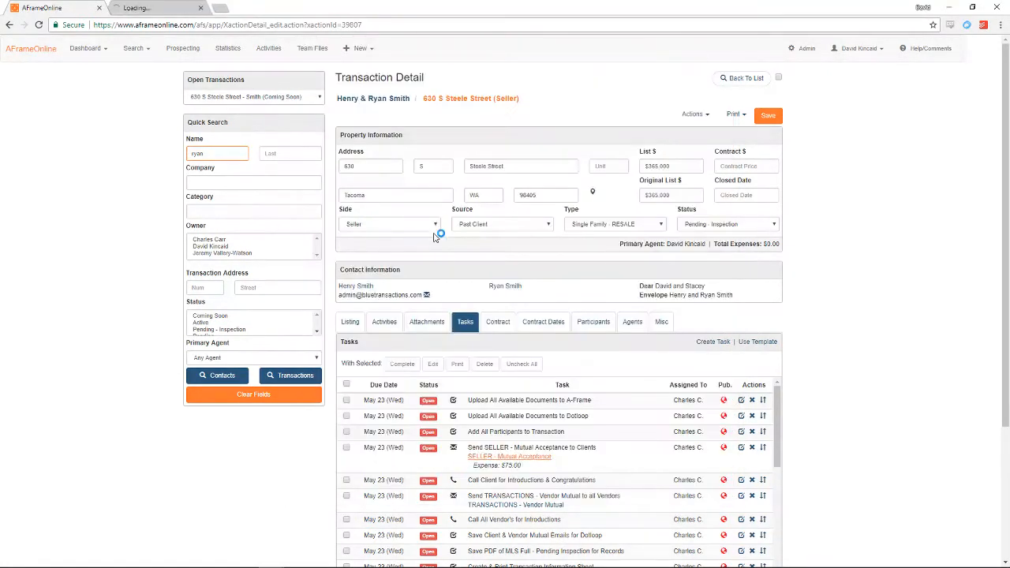
left_click(151, 6)
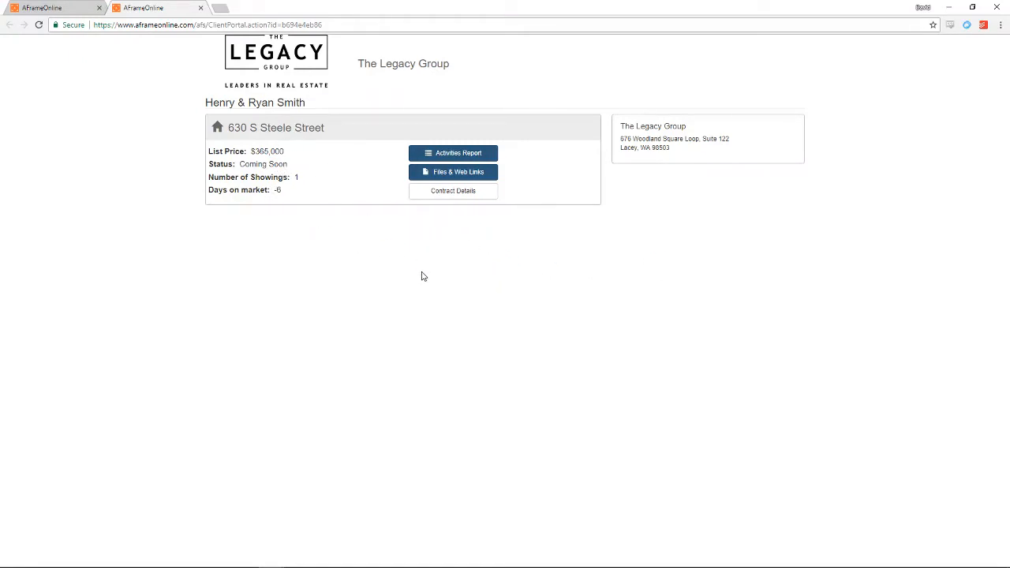
left_click(461, 192)
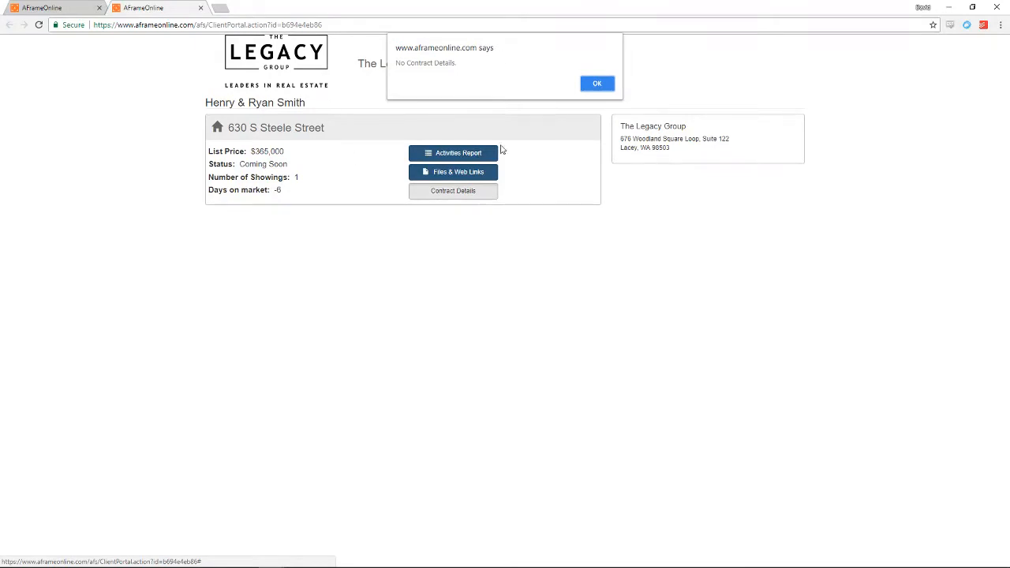
left_click(597, 85)
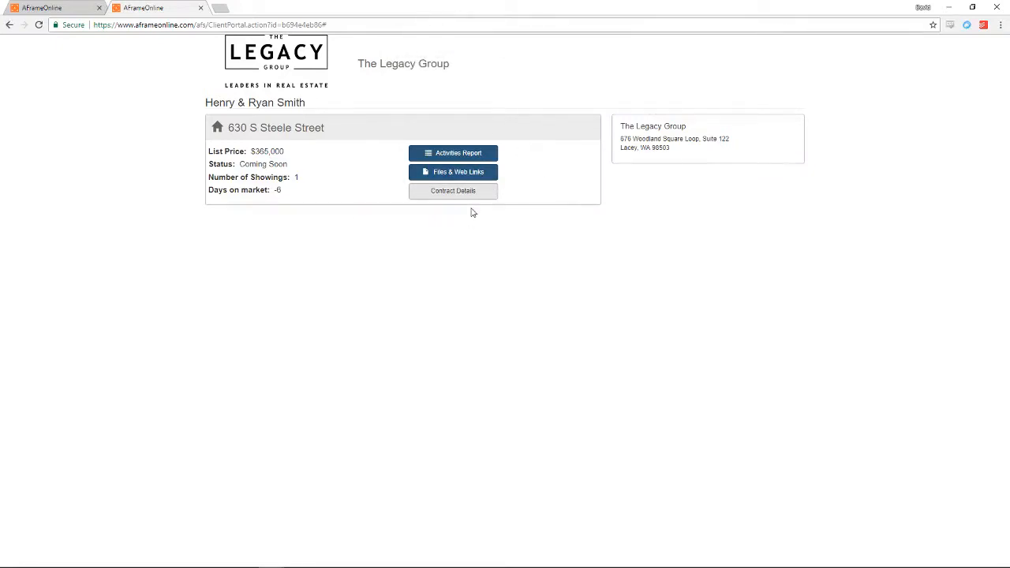
left_click(473, 154)
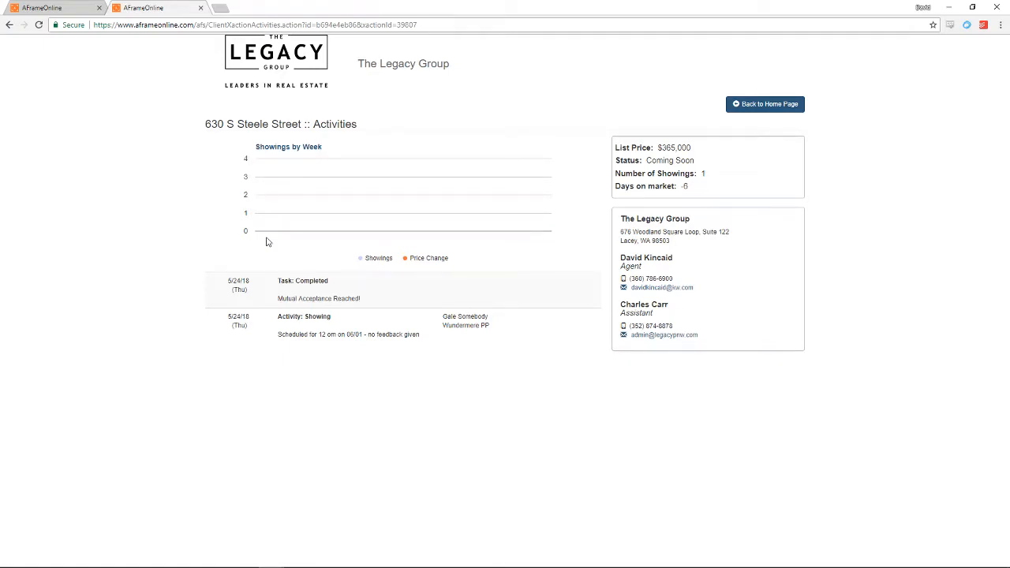
left_click(780, 112)
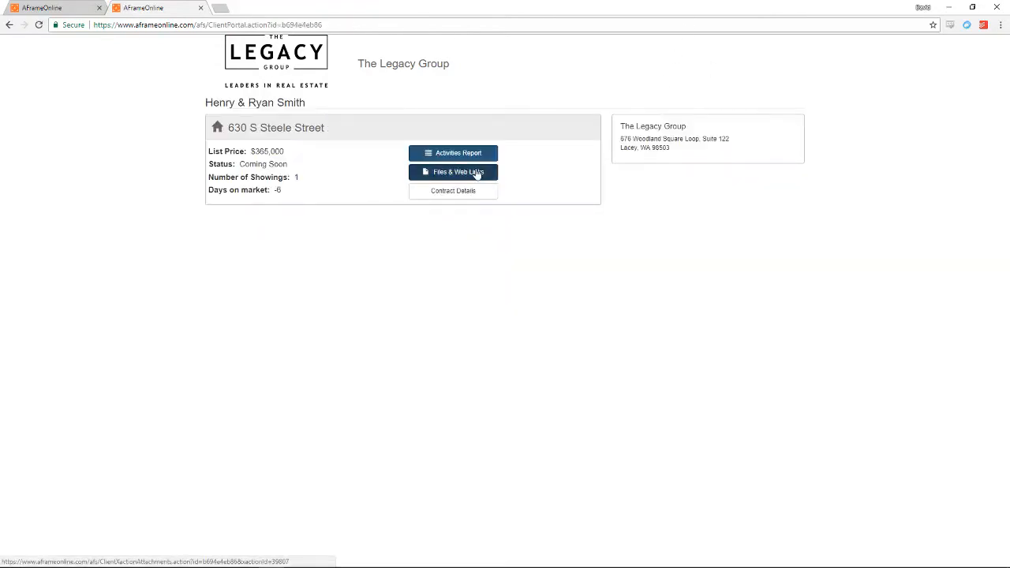
- Review the property's files, web links and team contact information in the client portal, and close the portal
left_click(475, 174)
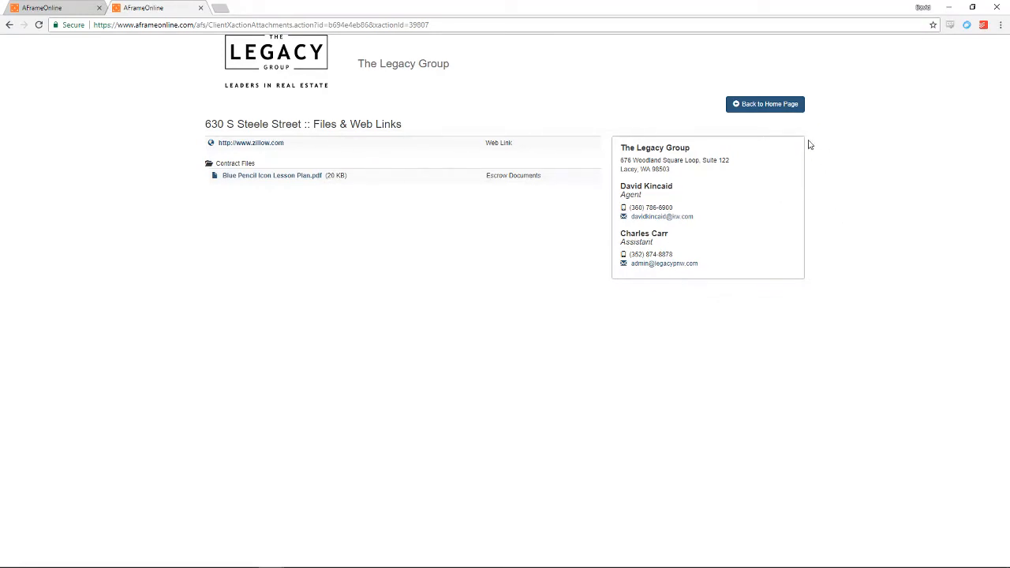
left_click_drag(672, 205, 628, 207)
left_click(781, 104)
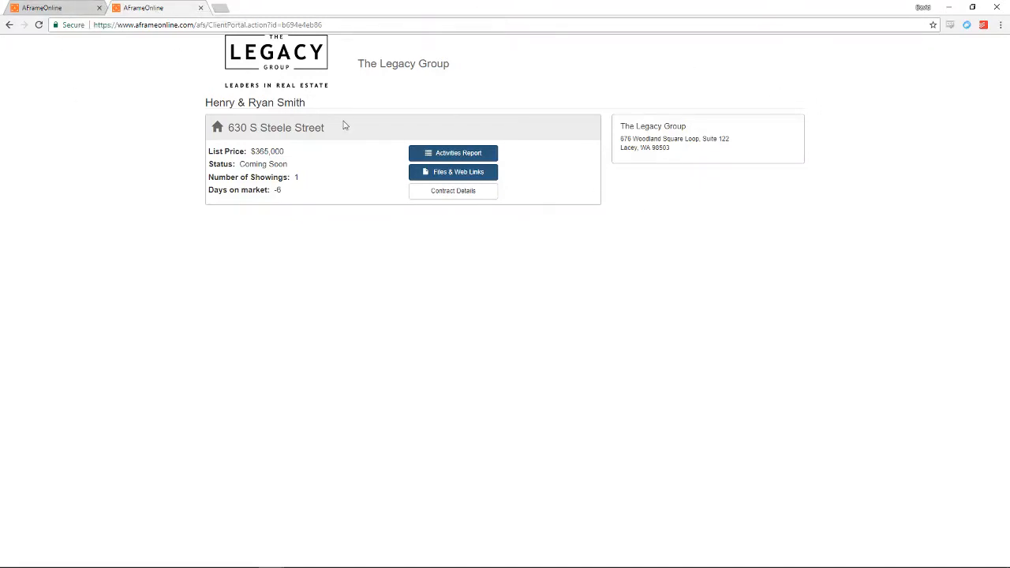
left_click(200, 9)
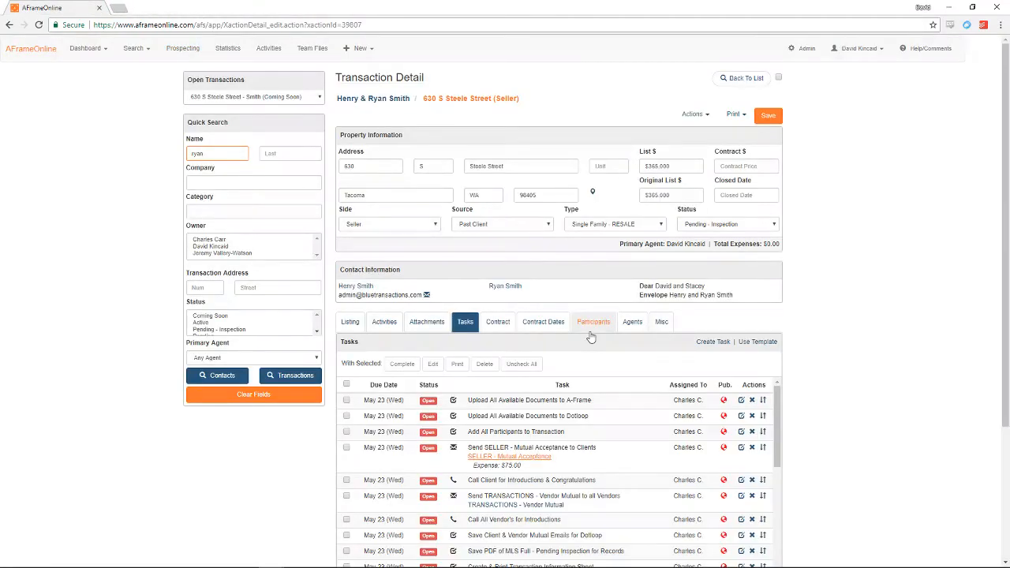
- In the Send SELLER - Mutual Acceptance to Clients task, switch the text reminder's recipient type to User and set its time to 2:30 pm
left_click(741, 447)
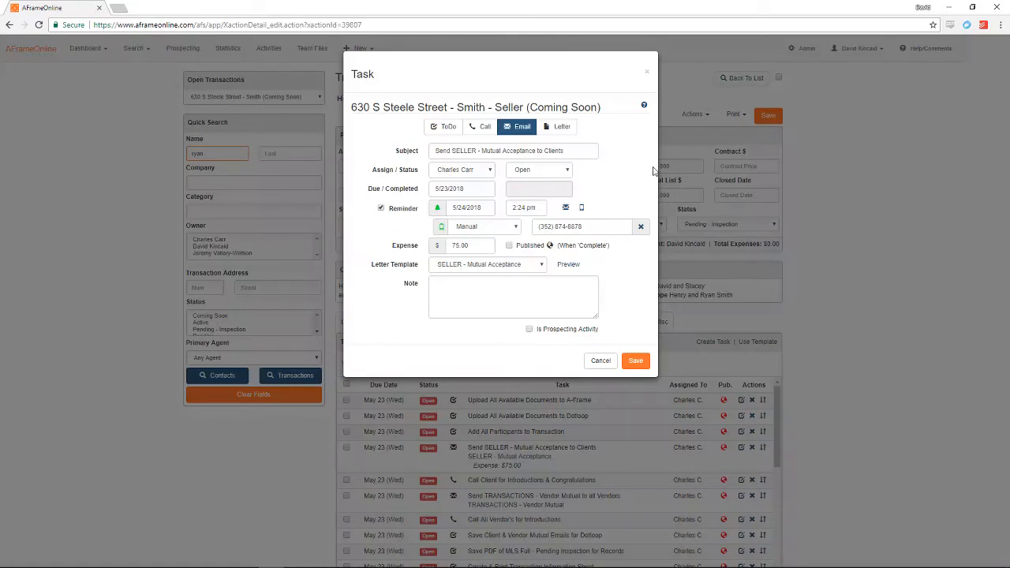
left_click(537, 208)
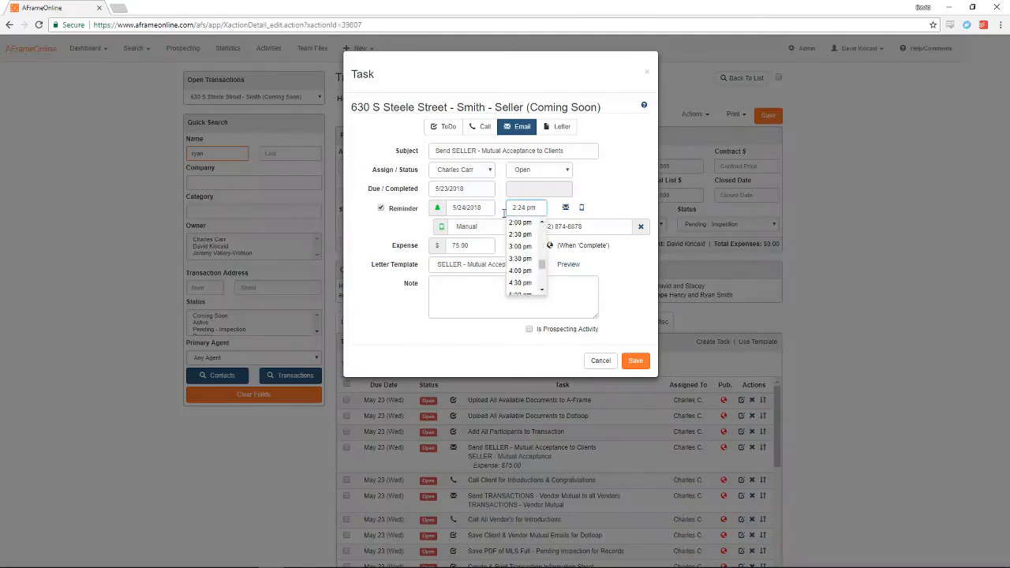
left_click(478, 228)
left_click(480, 241)
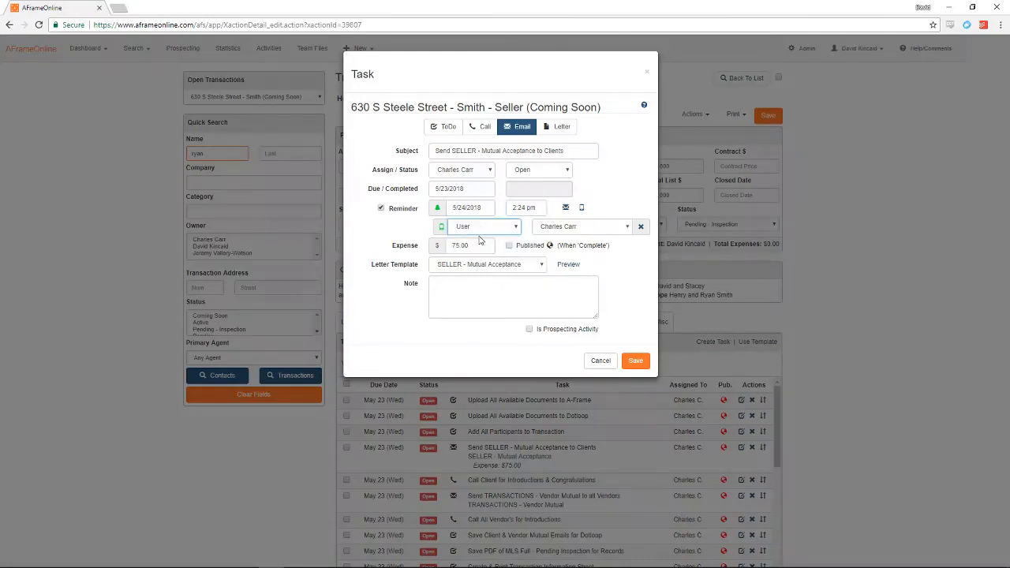
left_click(616, 230)
left_click(617, 228)
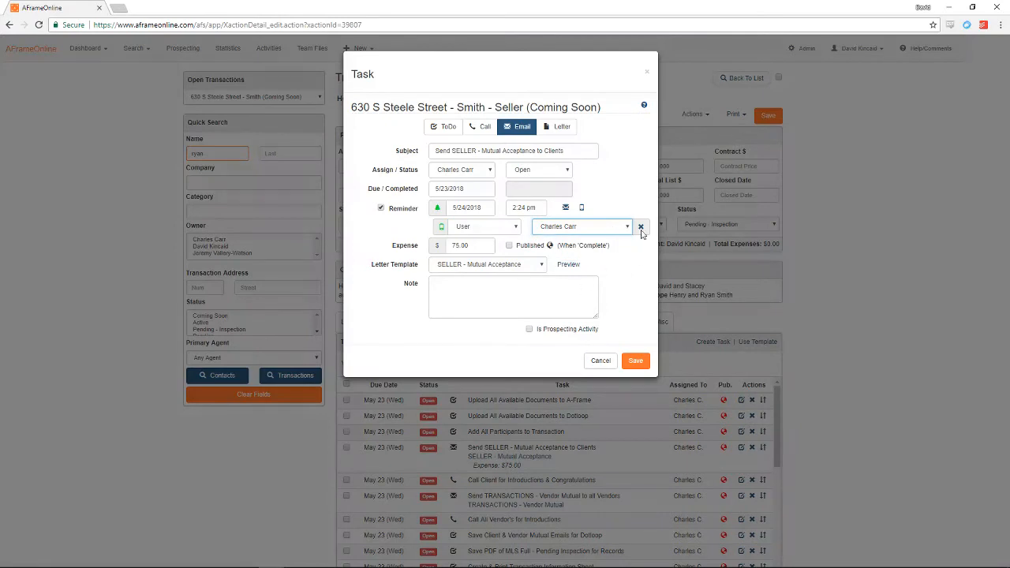
left_click(517, 208)
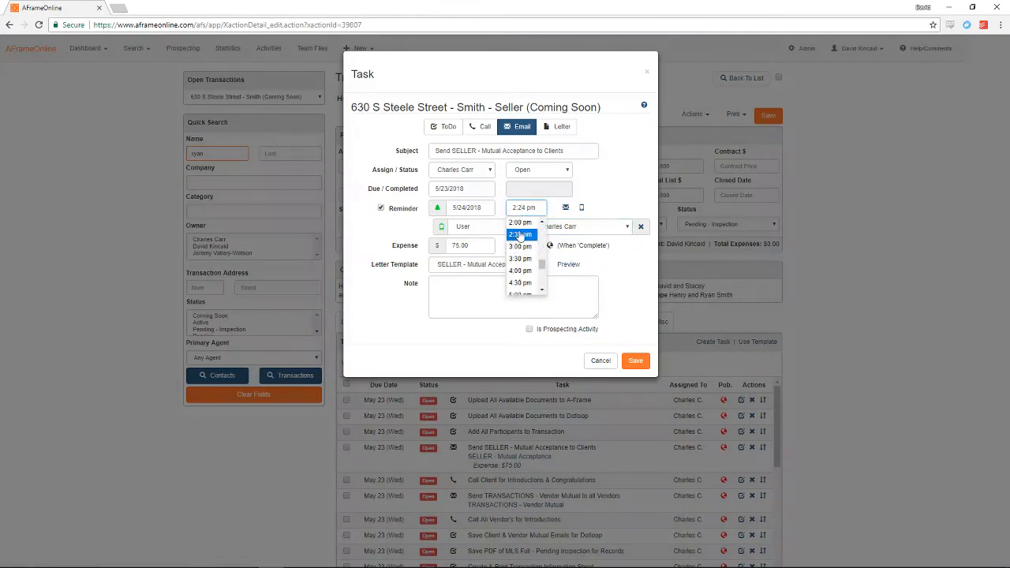
left_click(520, 235)
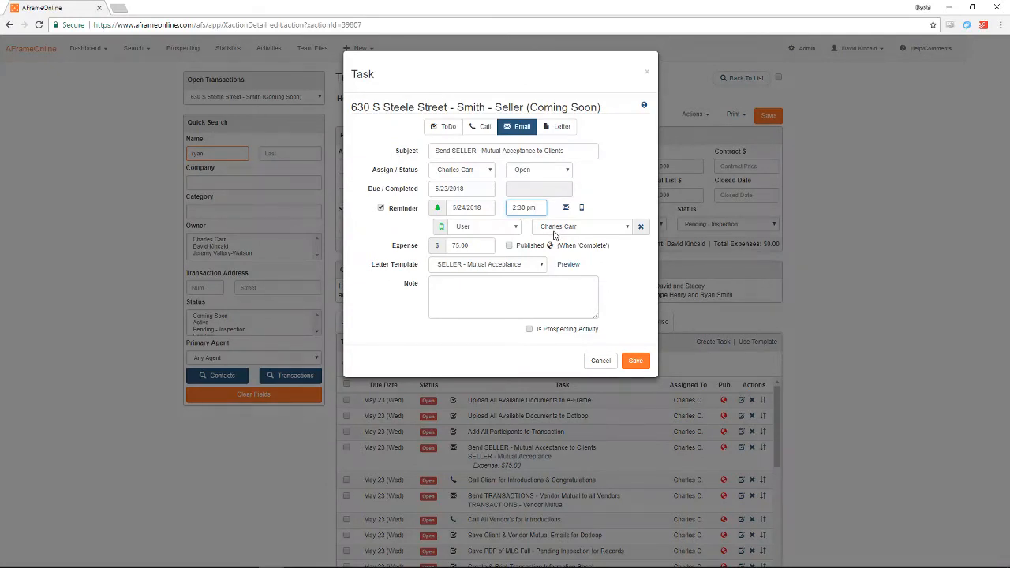
- Set the reminder time of the Send SELLER - Mutual Acceptance to Clients task to 2:40 pm and save the task
left_click(634, 362)
left_click(541, 206)
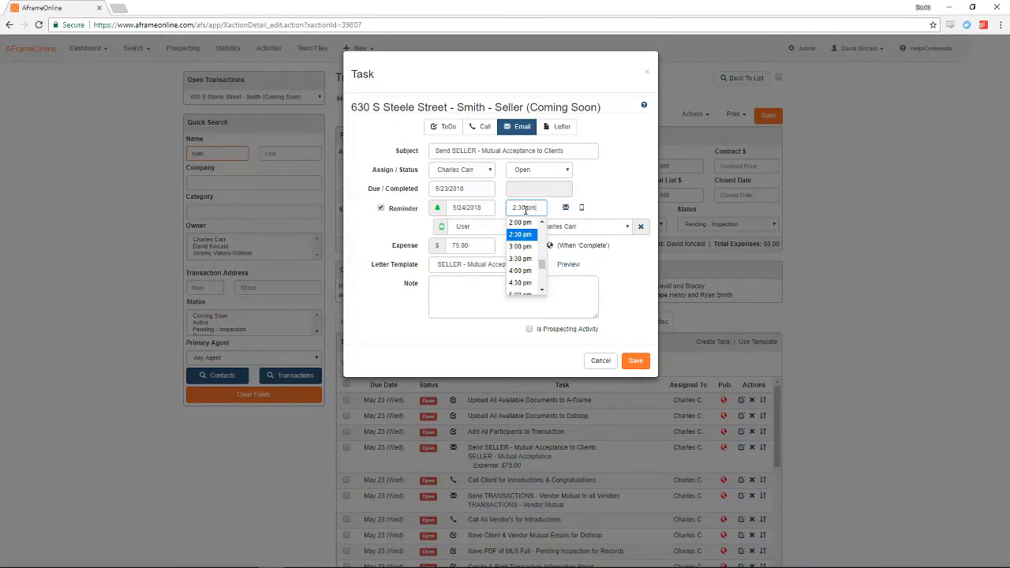
key("BackSpace")
key("BackSpace")
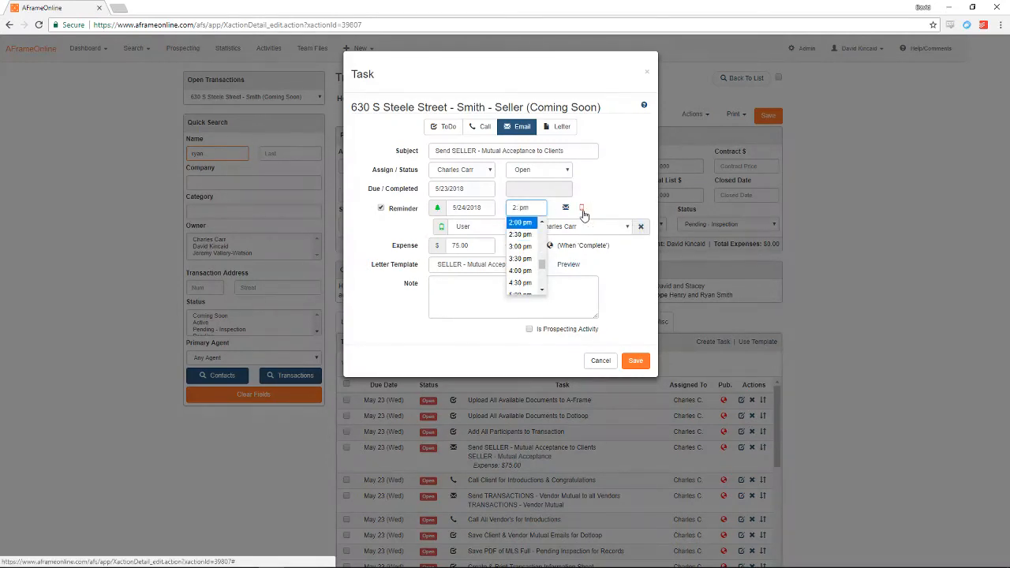
type("40")
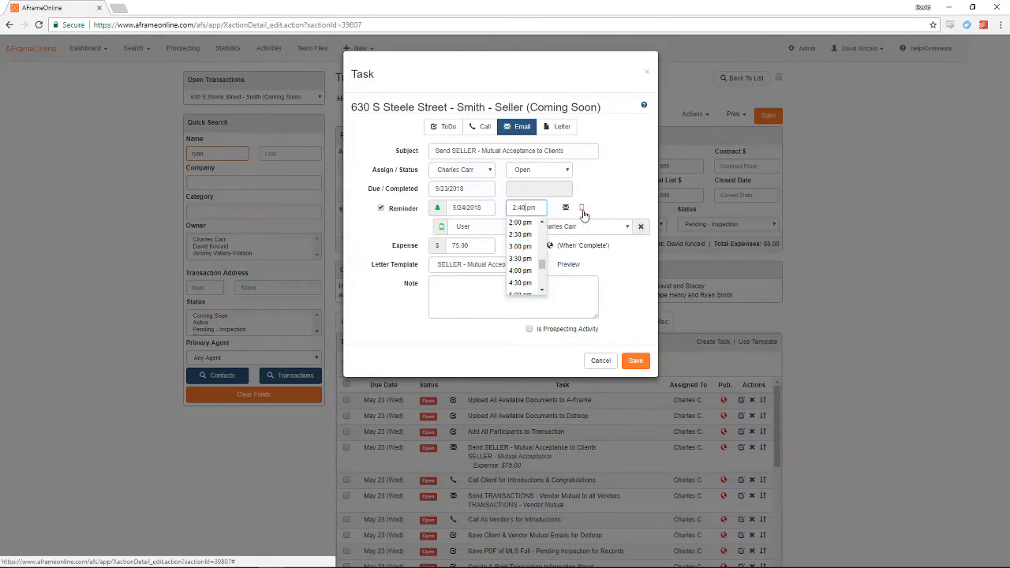
left_click(644, 364)
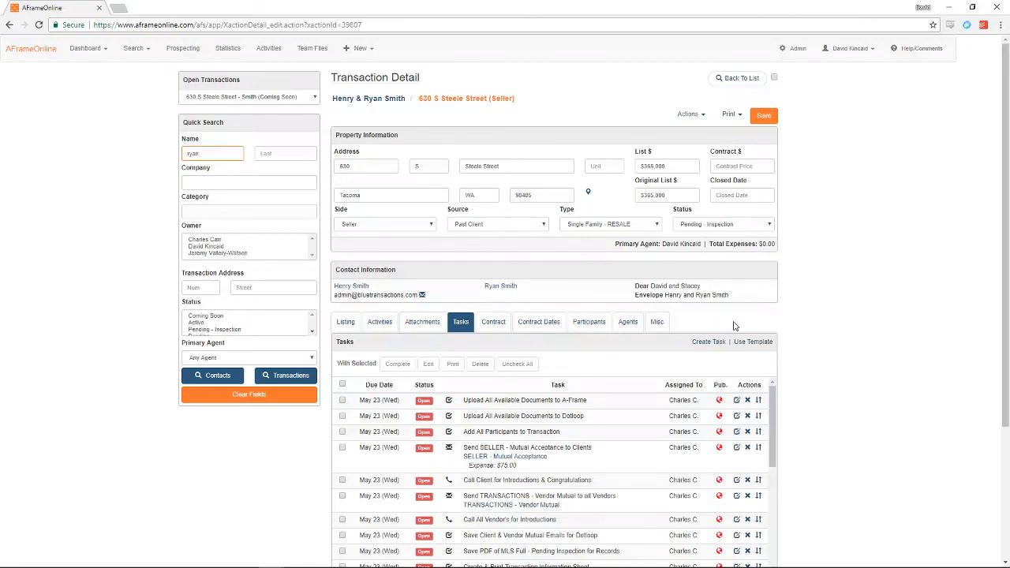
scroll(729, 329, "down", 1)
scroll(660, 436, "down", 1)
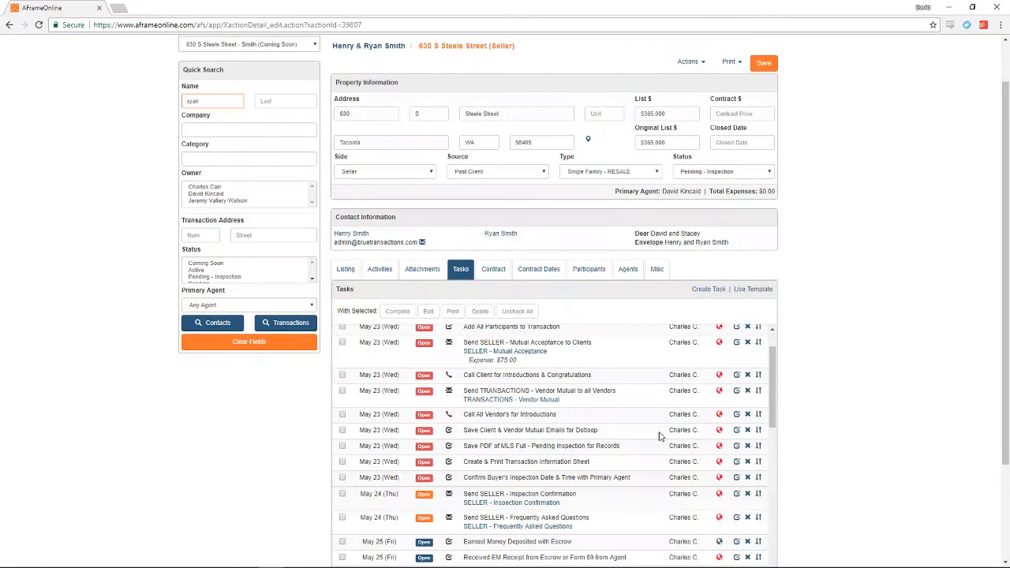
scroll(666, 435, "down", 1)
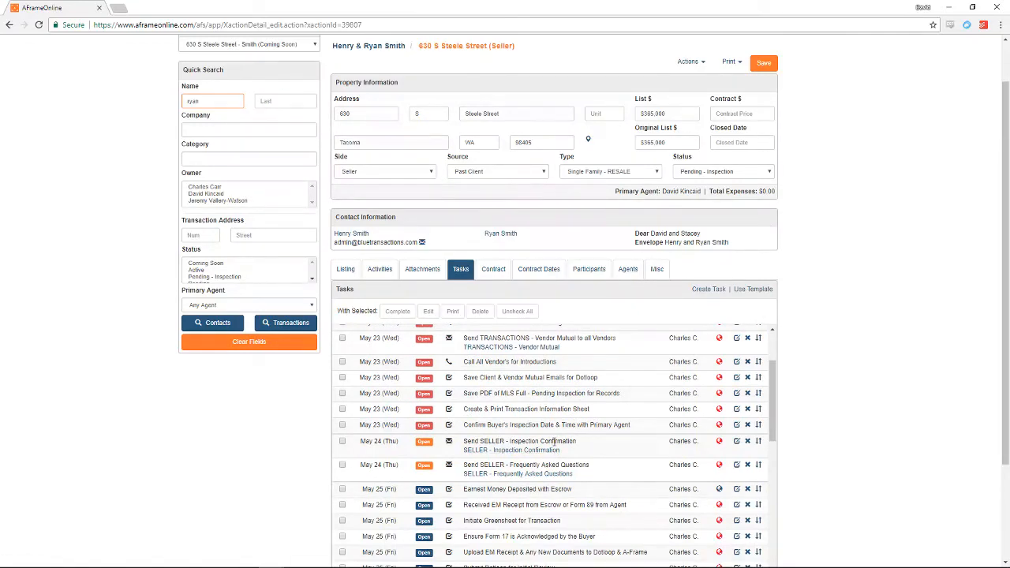
scroll(555, 440, "down", 5)
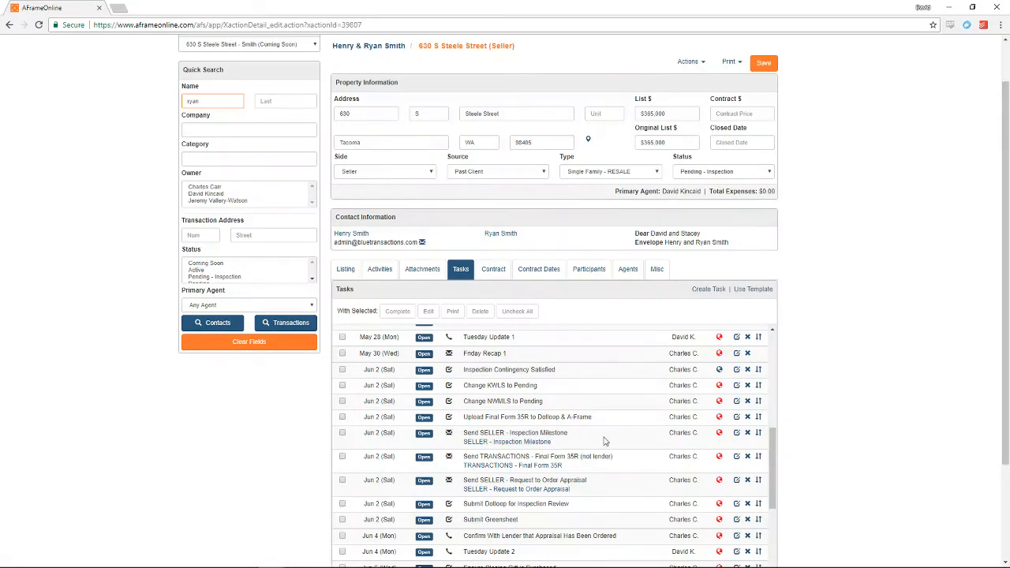
left_click(708, 288)
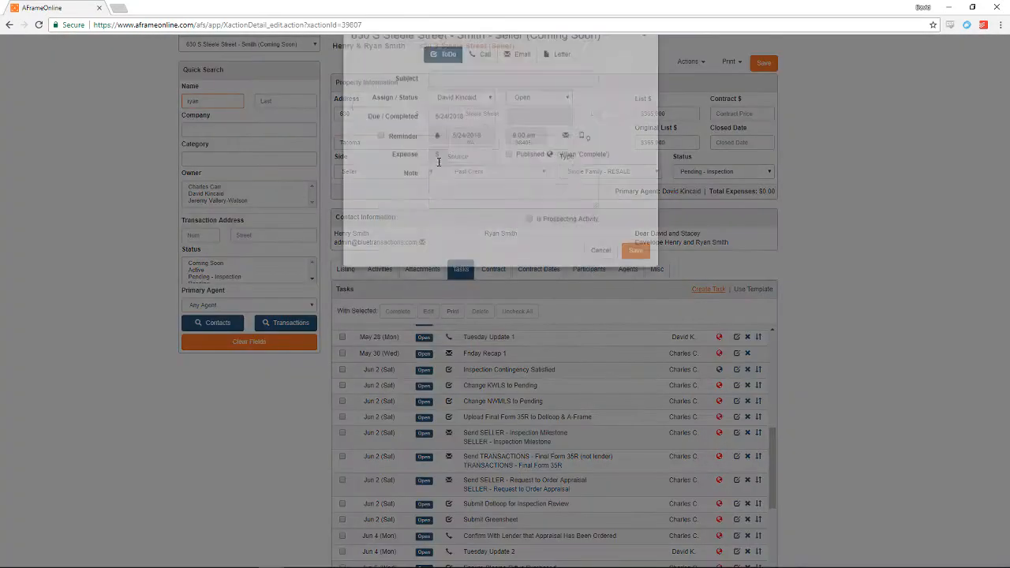
left_click(455, 151)
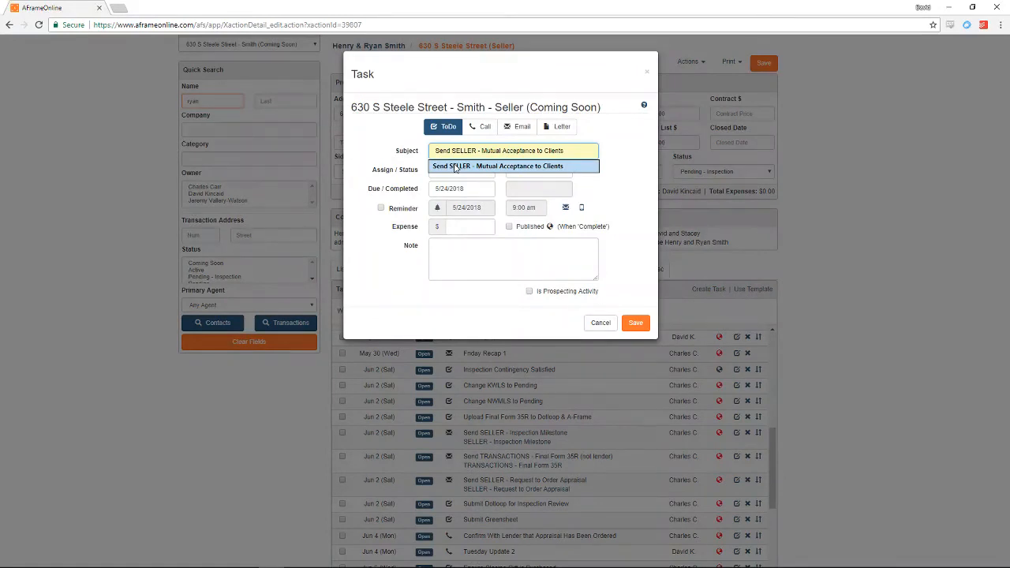
type("Get out")
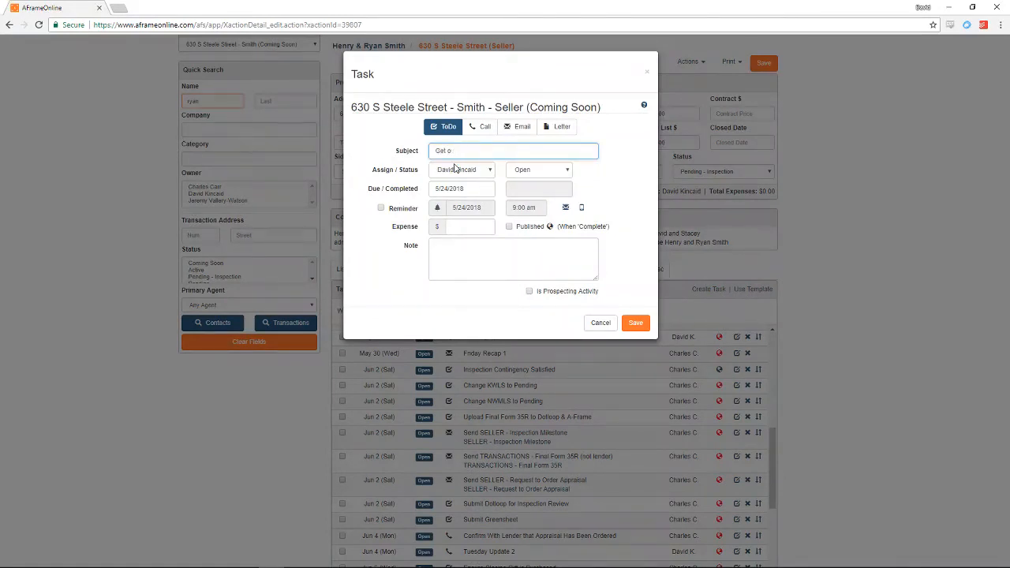
key("BackSpace")
type("keys out of kle")
key("BackSpace")
key("BackSpace")
type("ey")
- Enable a reminder on the new task with a text message to the user at 2:40 pm, and save the task
left_click(381, 207)
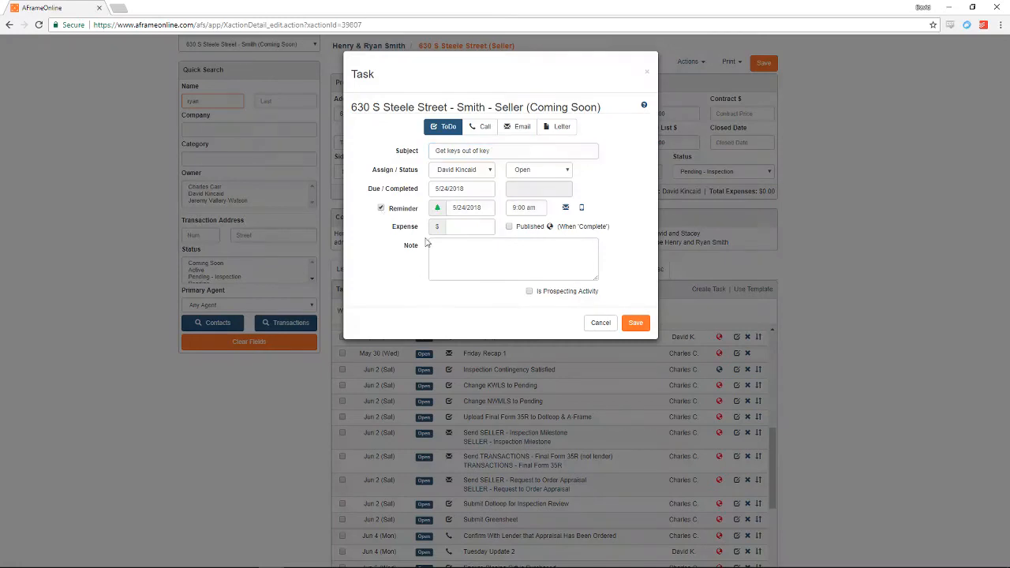
left_click(581, 207)
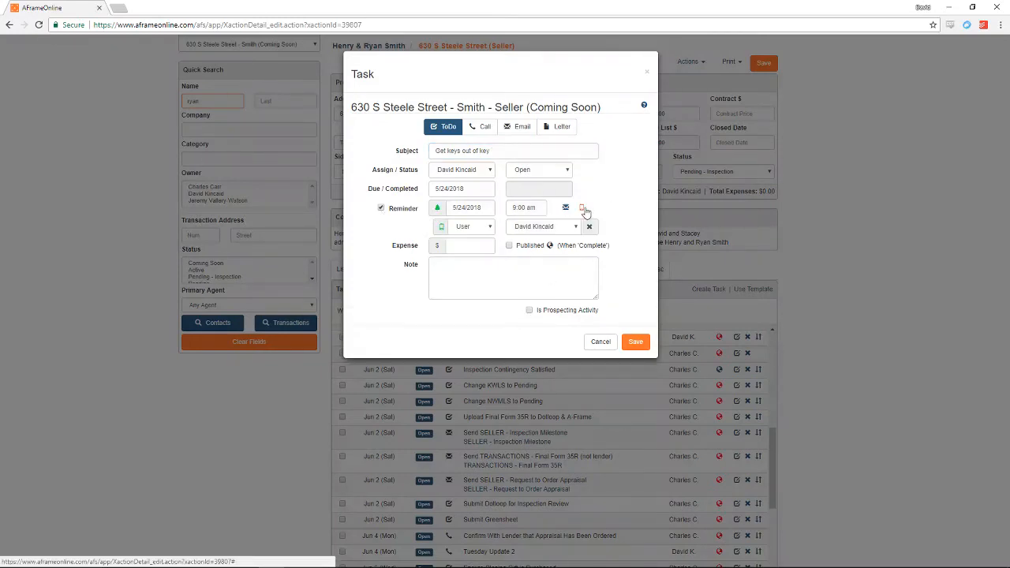
left_click(530, 207)
triple_click(537, 207)
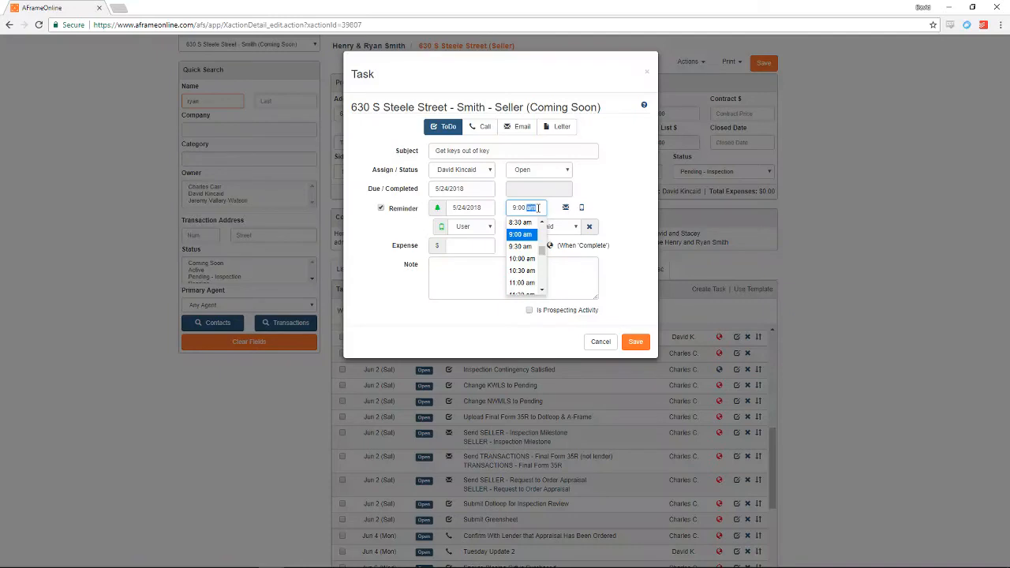
type("2")
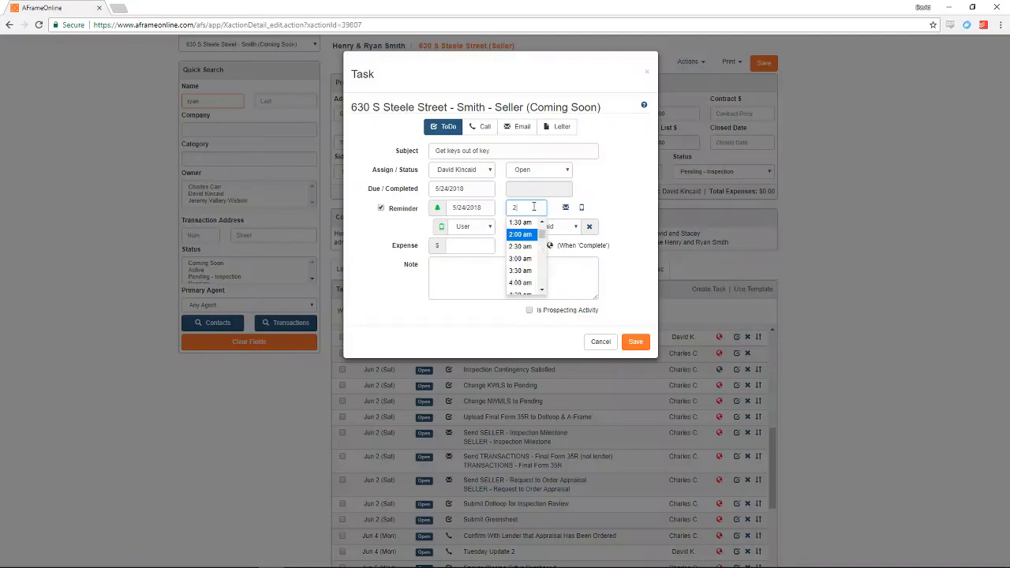
type("40 pm")
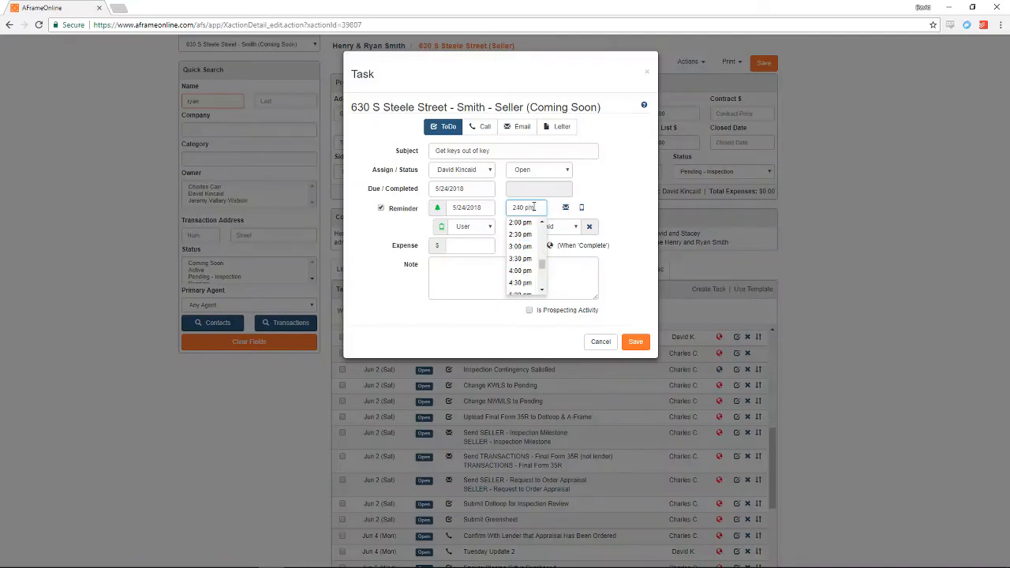
left_click(628, 169)
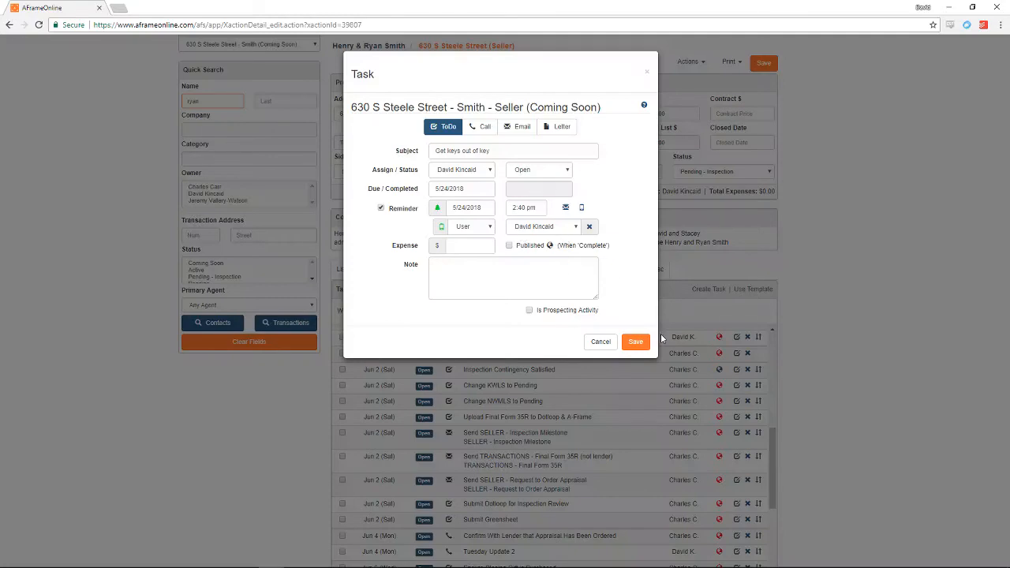
left_click(636, 342)
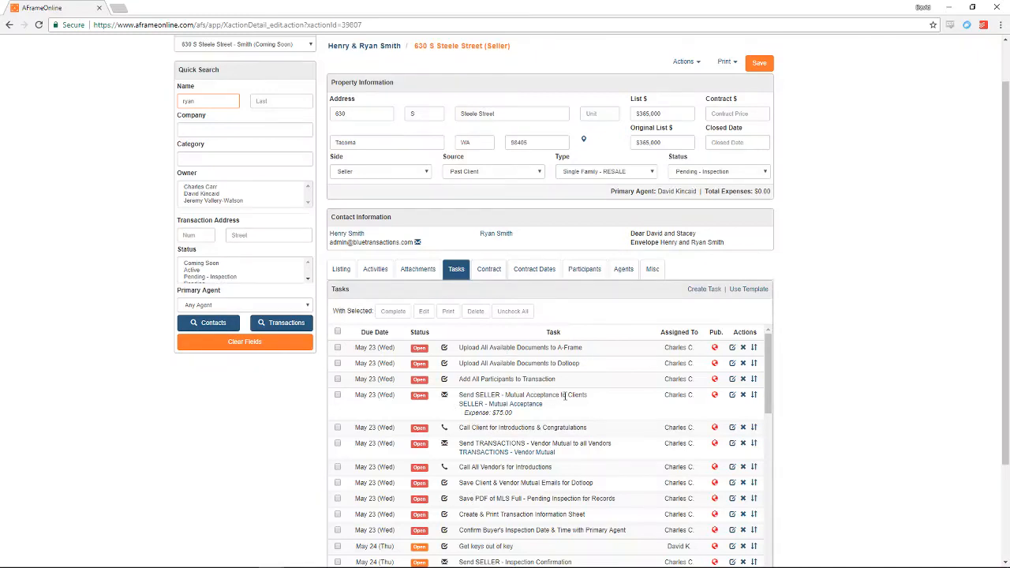
- Review the transaction's task list, checking the due dates, task types and assignees from May into June
scroll(552, 403, "down", 2)
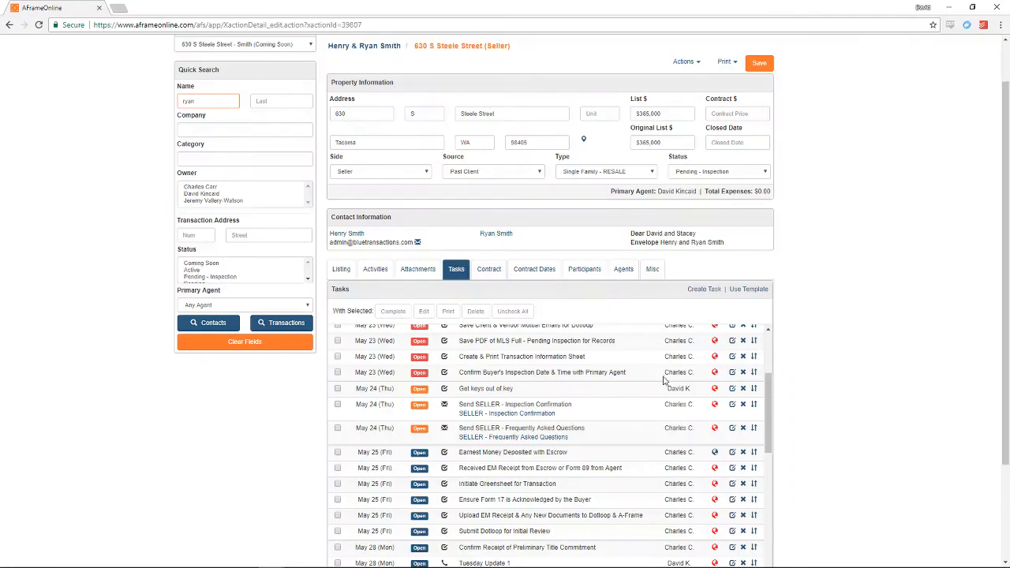
scroll(663, 382, "down", 1)
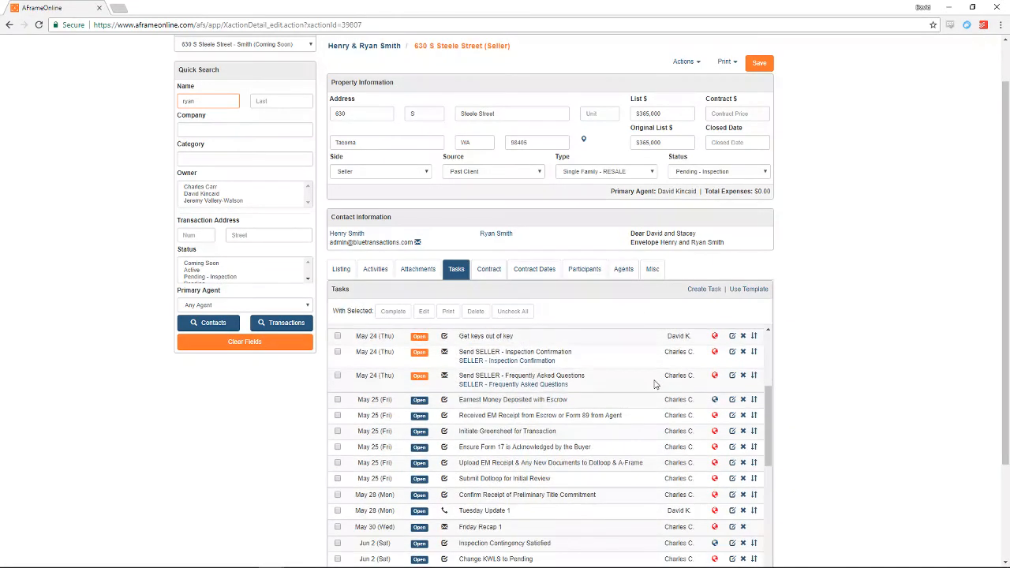
scroll(653, 384, "down", 1)
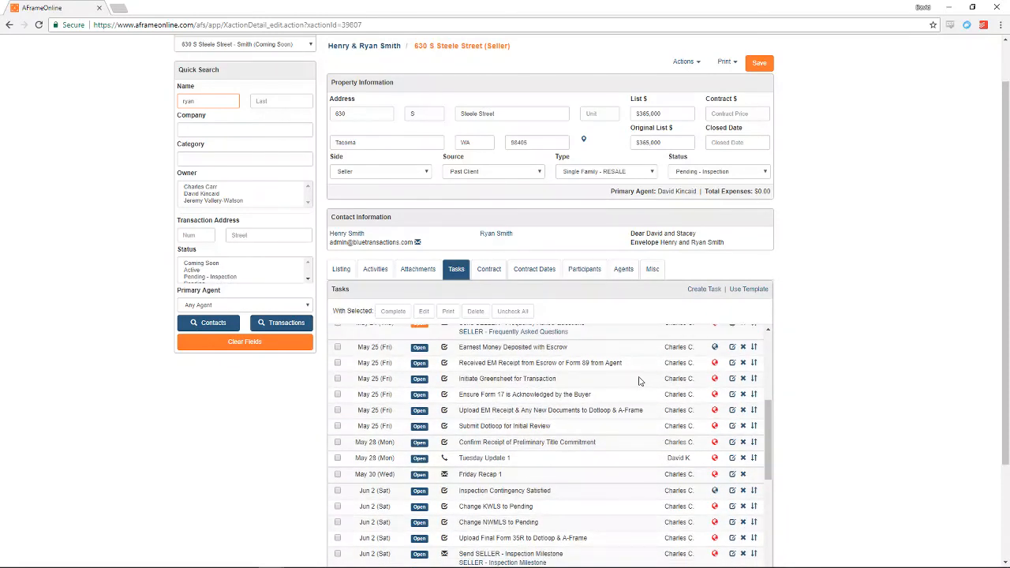
scroll(644, 384, "down", 1)
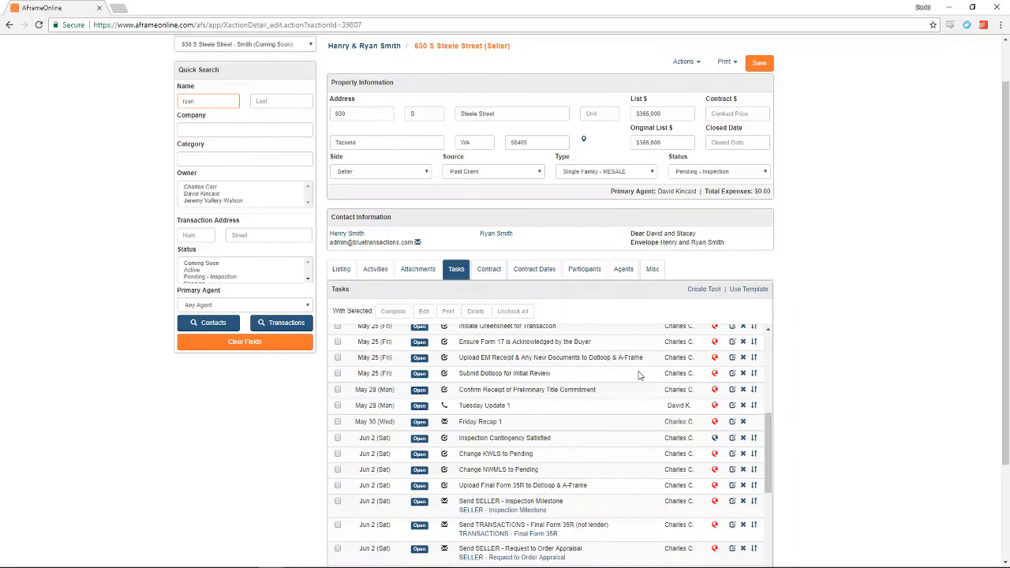
scroll(637, 373, "down", 1)
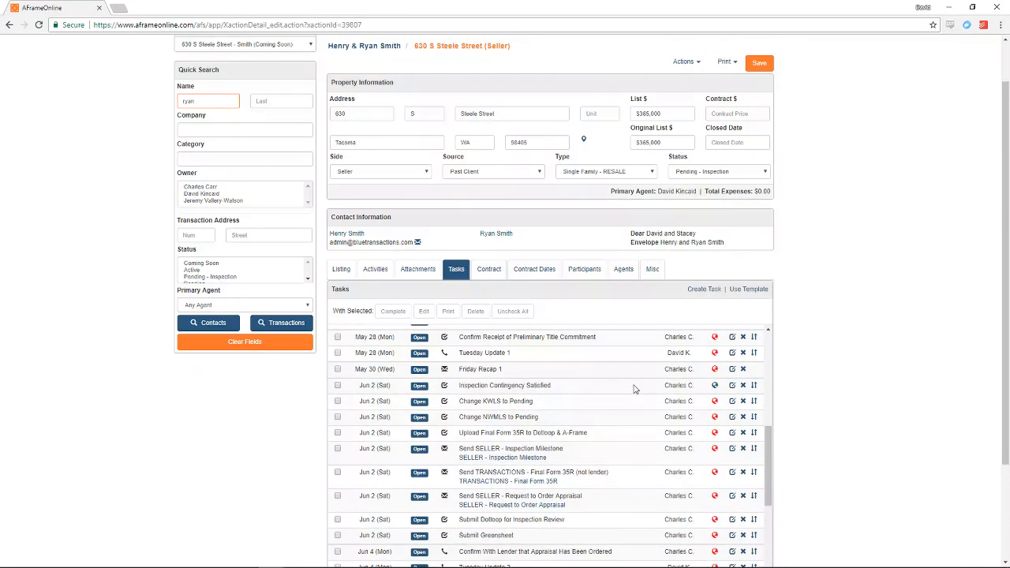
scroll(634, 384, "down", 1)
scroll(635, 385, "down", 2)
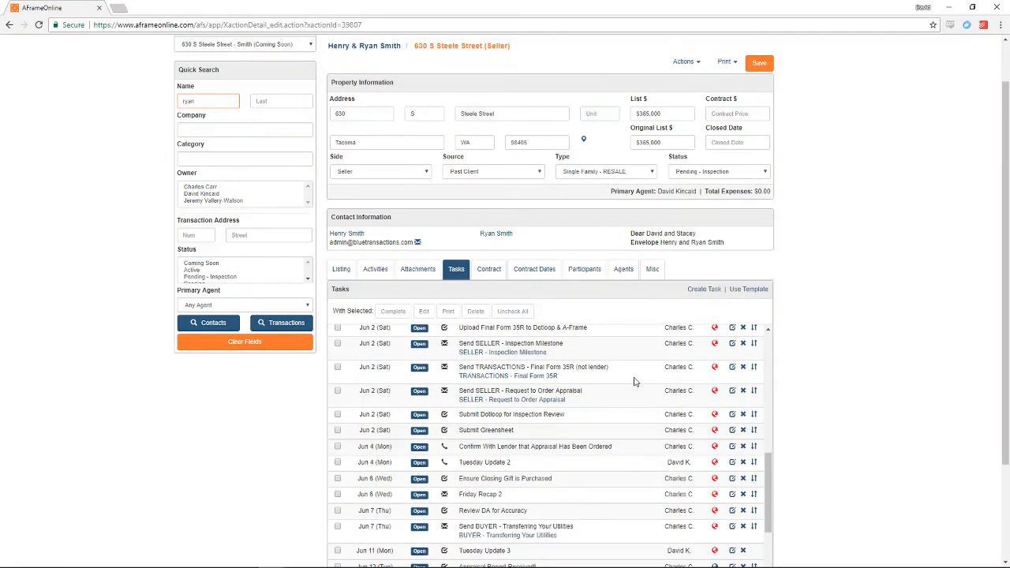
scroll(623, 389, "down", 2)
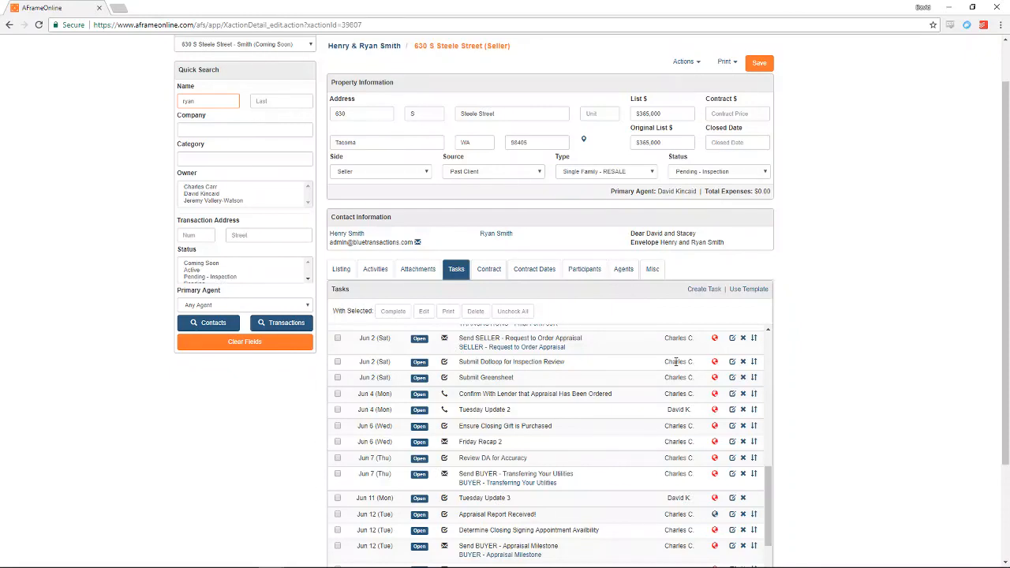
scroll(631, 467, "up", 1)
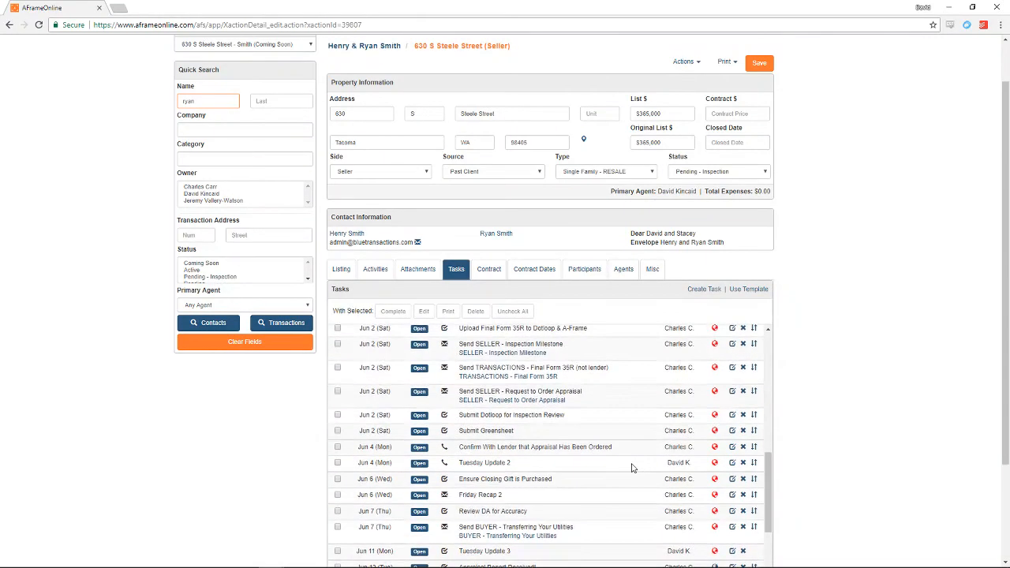
scroll(631, 466, "up", 6)
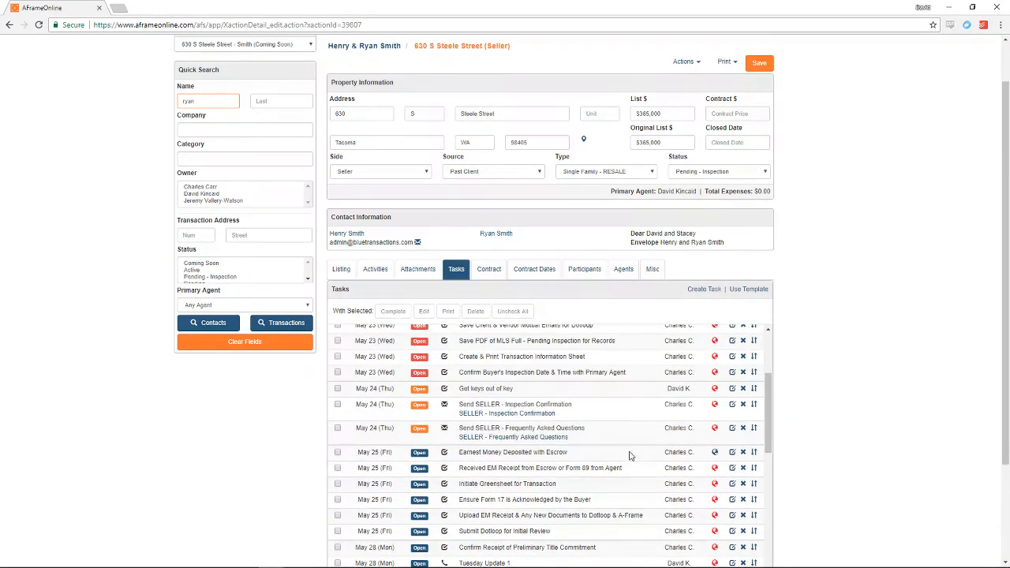
scroll(630, 455, "up", 2)
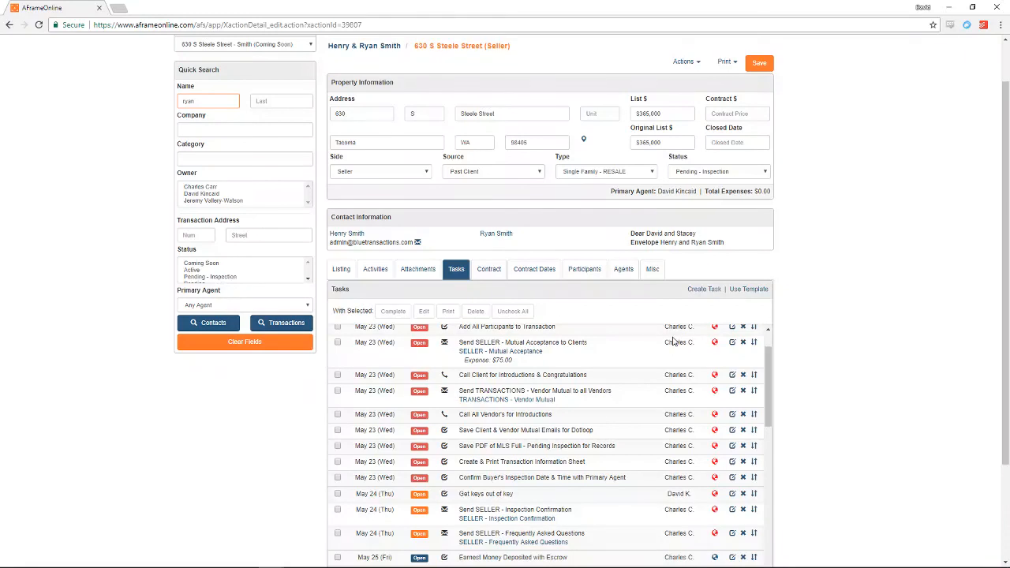
scroll(672, 341, "up", 1)
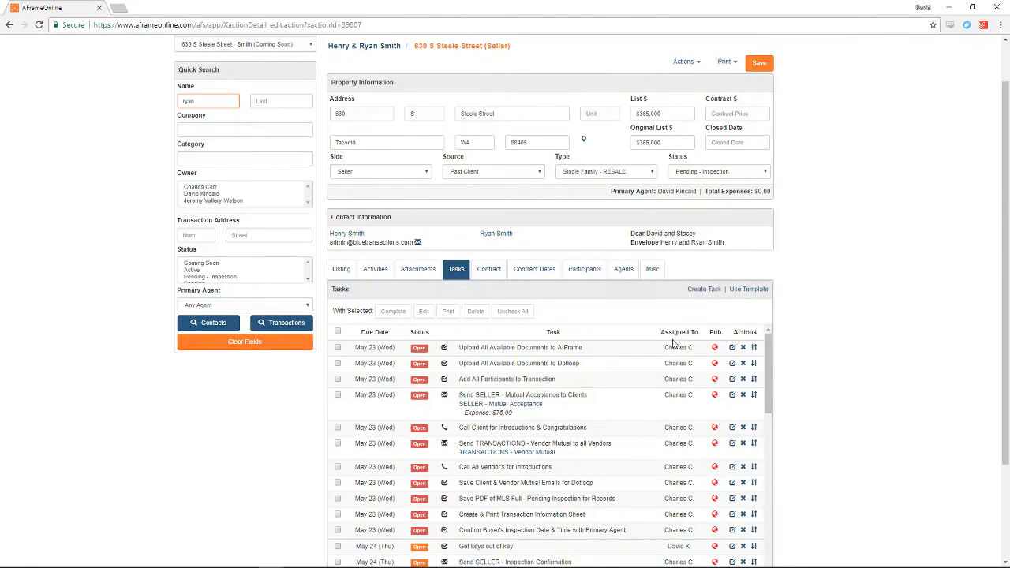
scroll(671, 349, "up", 1)
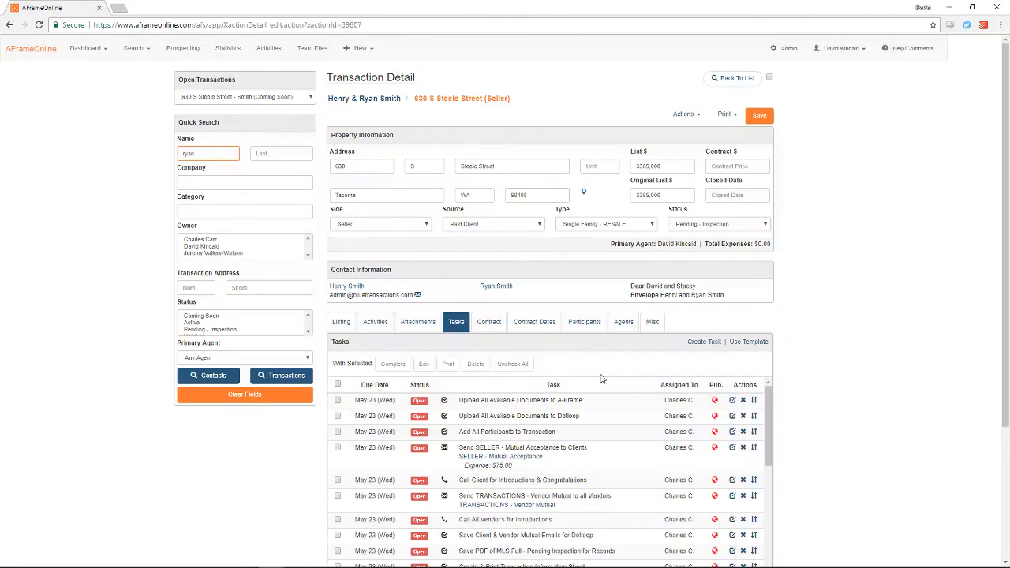
left_click(496, 321)
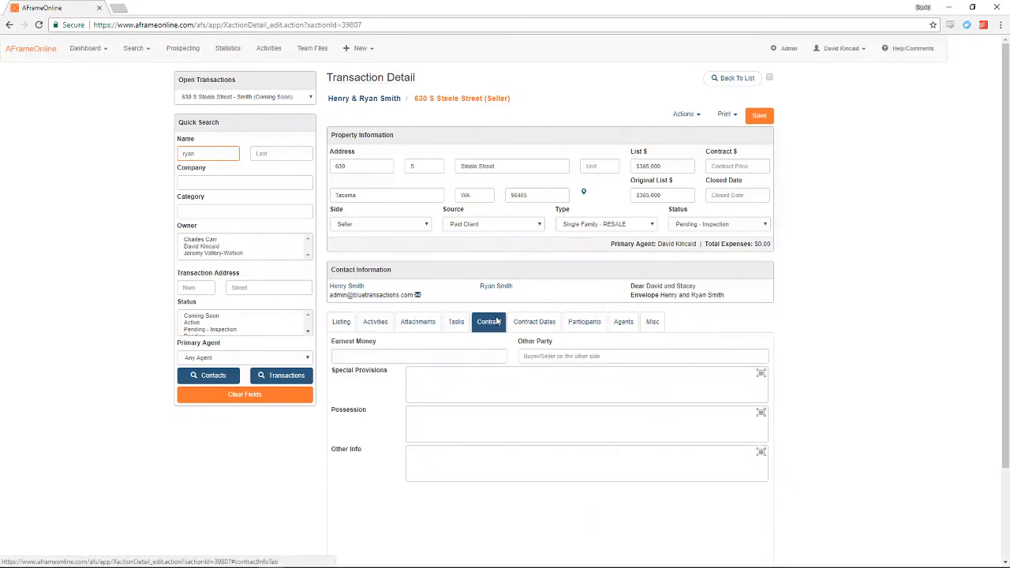